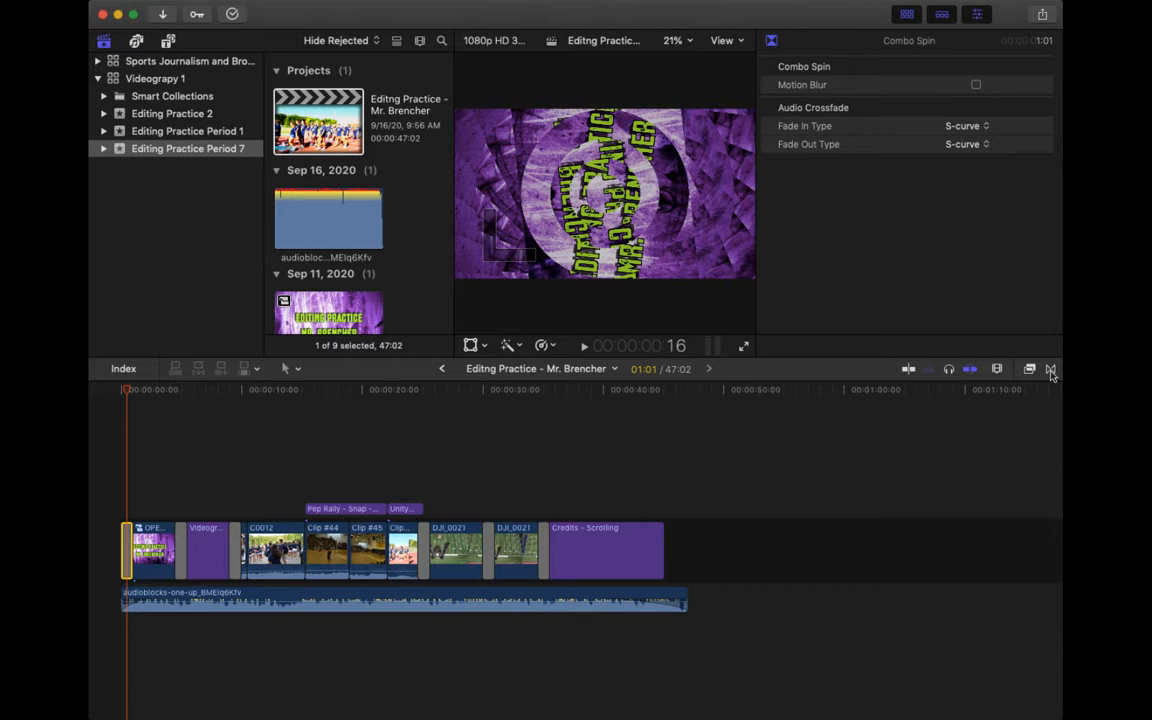
Add the Black Hole transition from the installed transitions between Clip #44 and Clip #45 in the timeline
{"action": "left_click", "coordinate": [1050, 370]}
{"action": "scroll", "coordinate": [927, 518], "scroll_direction": "down", "scroll_amount": 6}
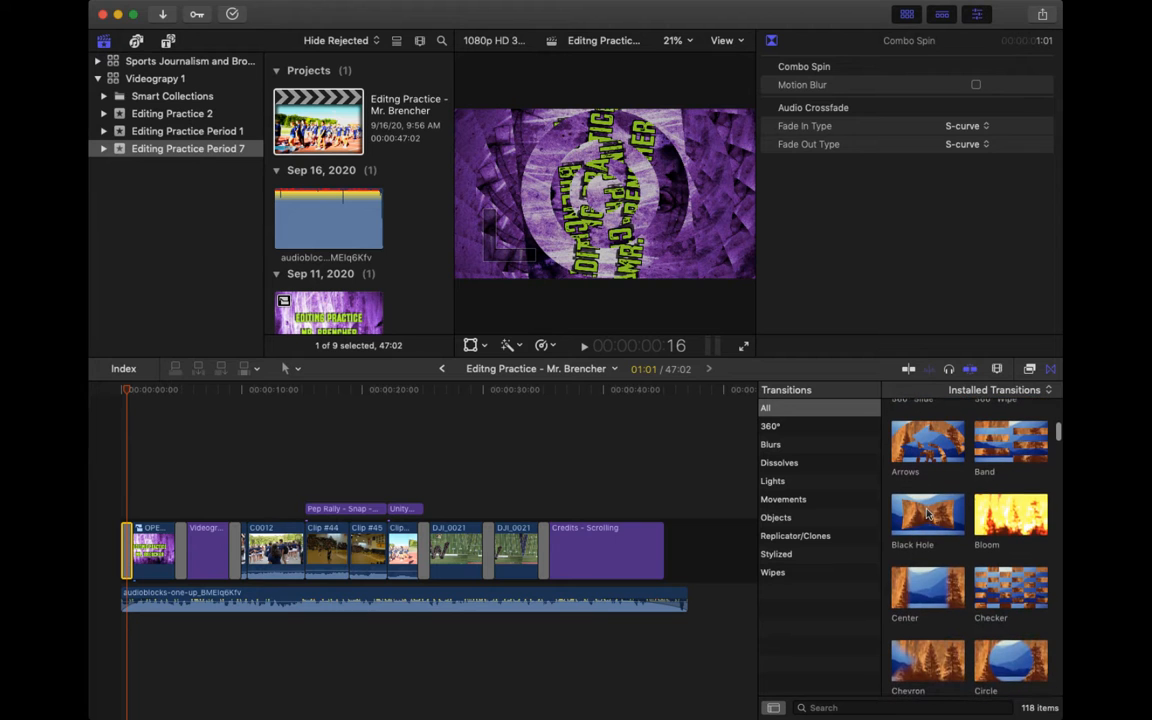
{"action": "left_click", "coordinate": [897, 521]}
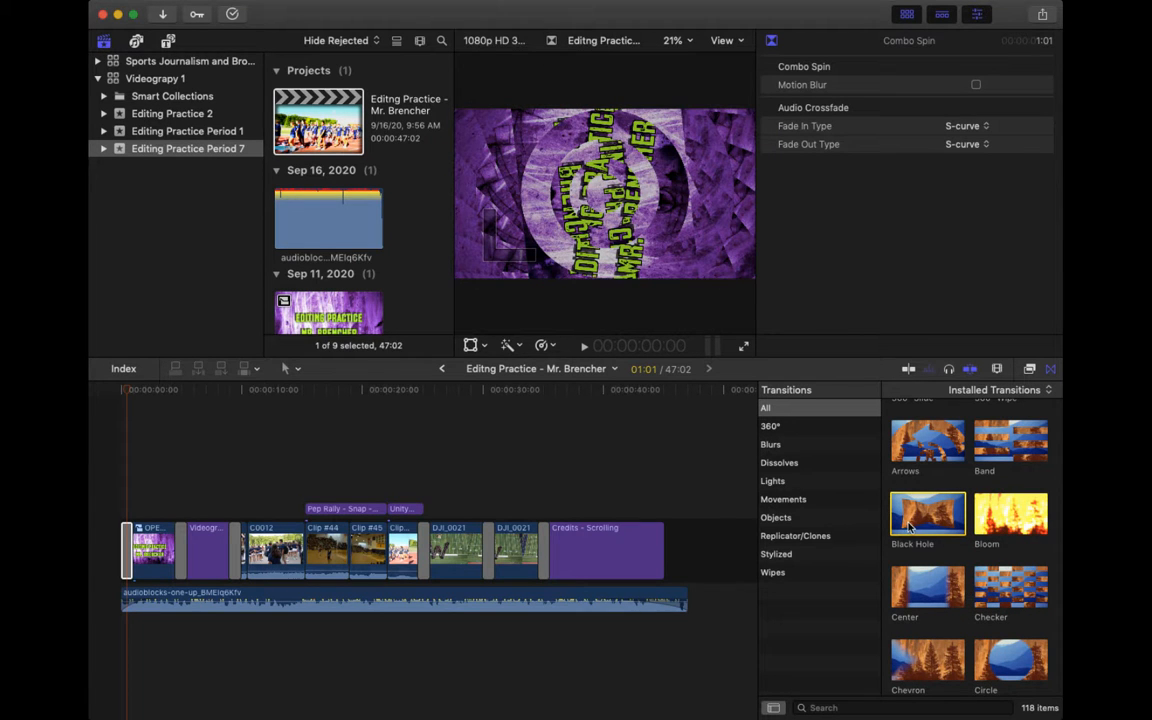
{"action": "key", "text": "space"}
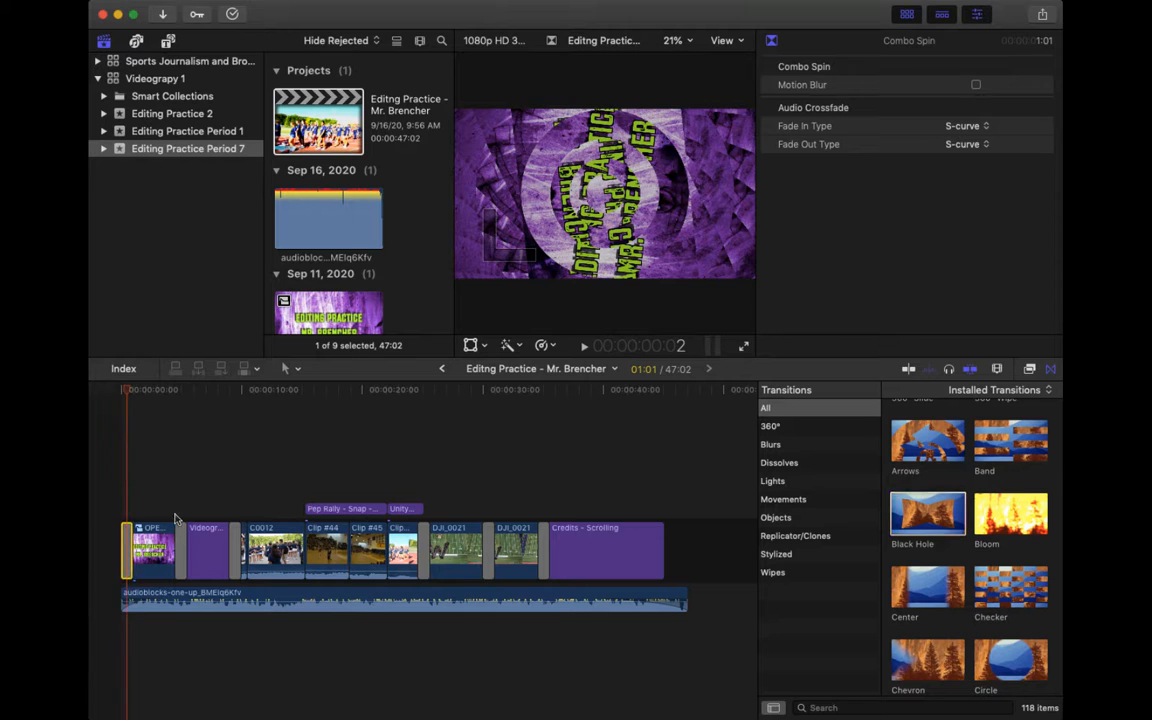
{"action": "left_click", "coordinate": [177, 526]}
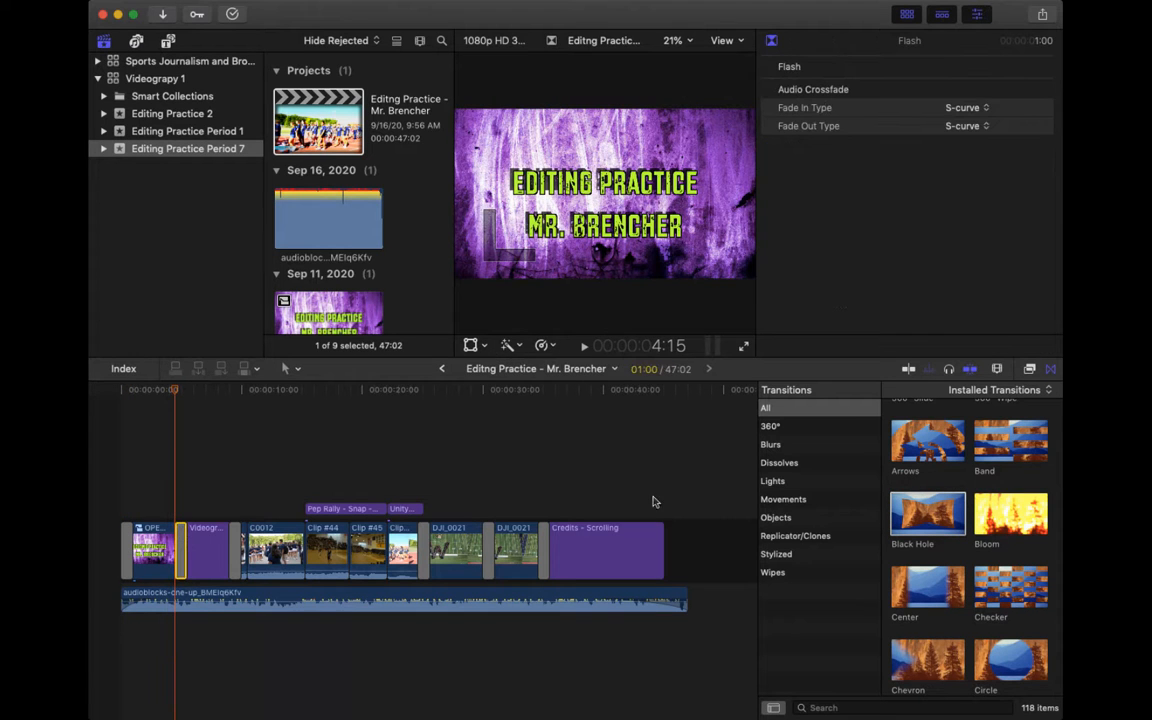
{"action": "left_click_drag", "start_coordinate": [942, 505], "coordinate": [333, 555]}
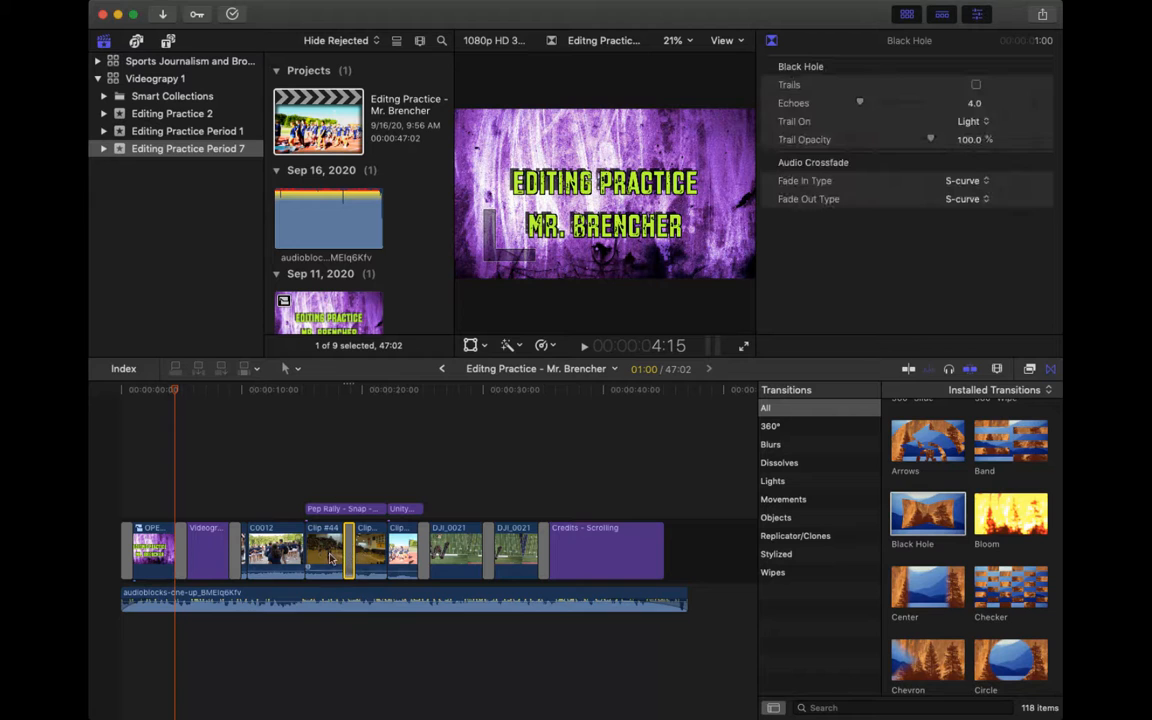
Remove the Black Hole transition between Clip #44 and Clip #45
{"action": "left_click", "coordinate": [346, 485]}
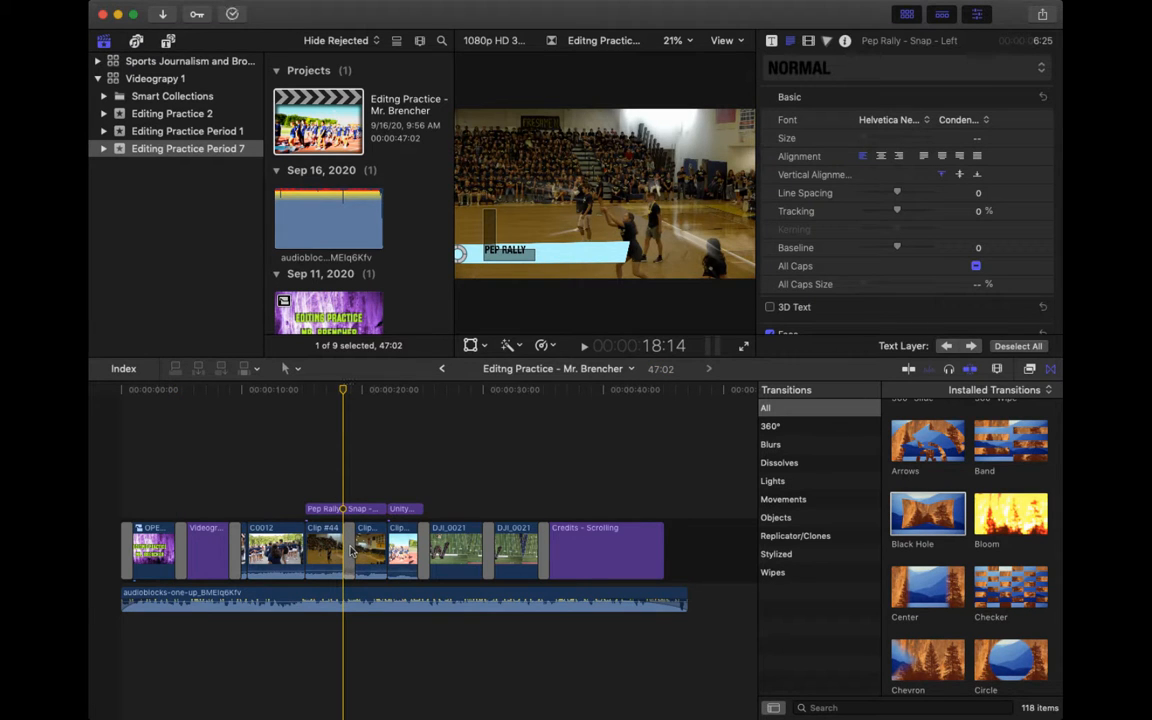
{"action": "left_click", "coordinate": [349, 551]}
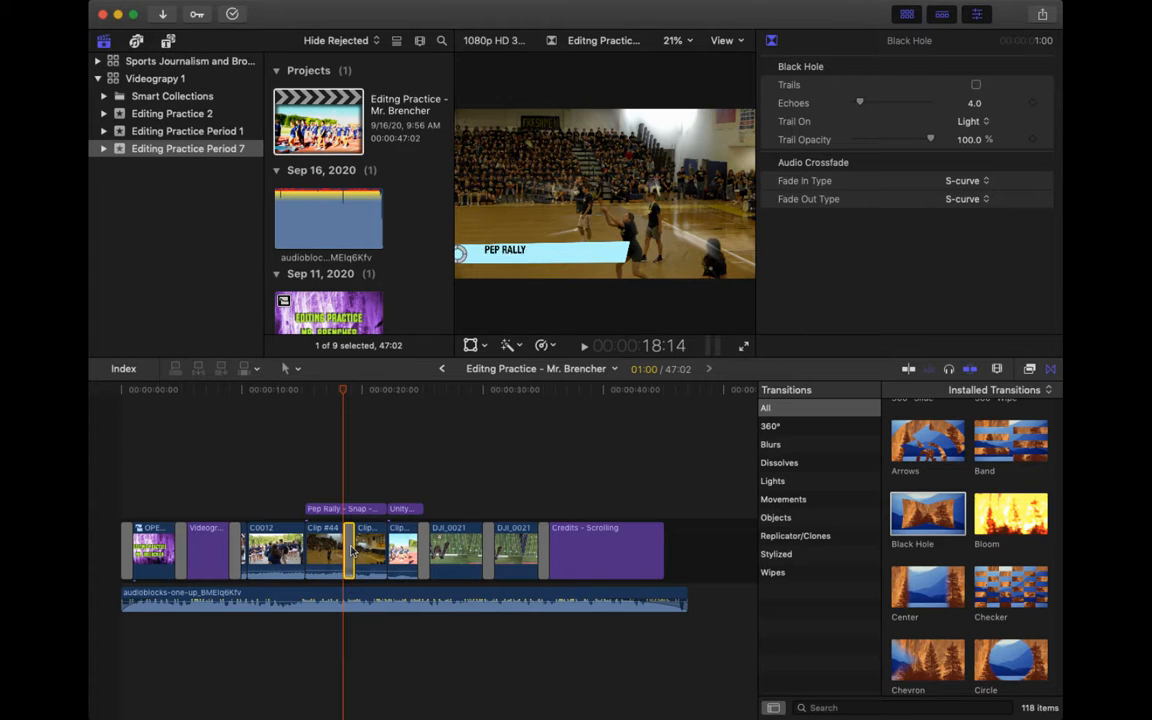
{"action": "left_click", "coordinate": [352, 549]}
Play the project from its start through the opening titles, and scrub to the transition before clip C0012 at about 9:15
{"action": "left_click_drag", "start_coordinate": [344, 392], "coordinate": [115, 411]}
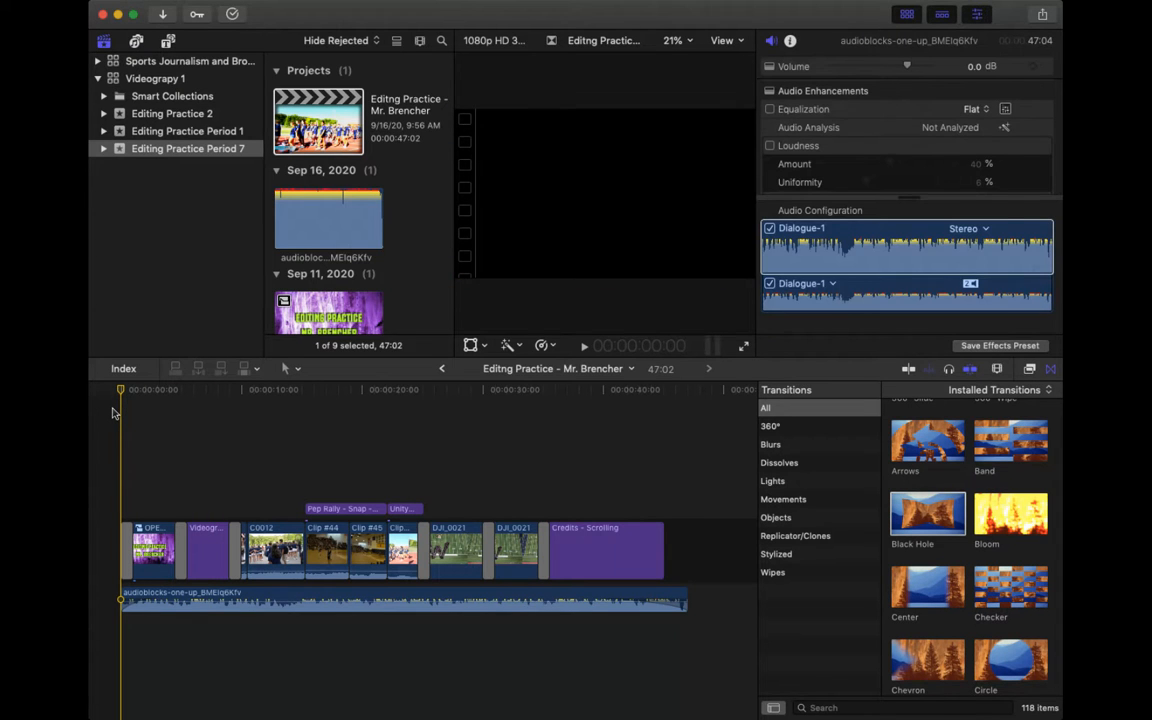
{"action": "key", "text": "space"}
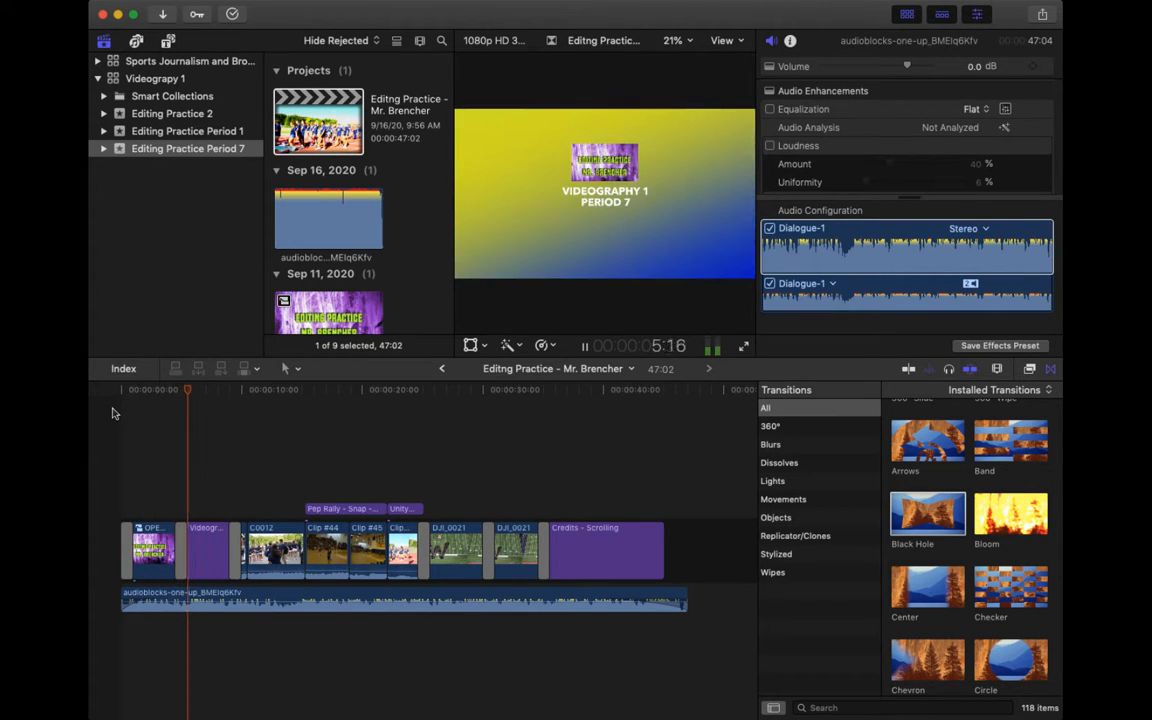
{"action": "key", "text": "space"}
{"action": "left_click_drag", "start_coordinate": [186, 388], "coordinate": [235, 389]}
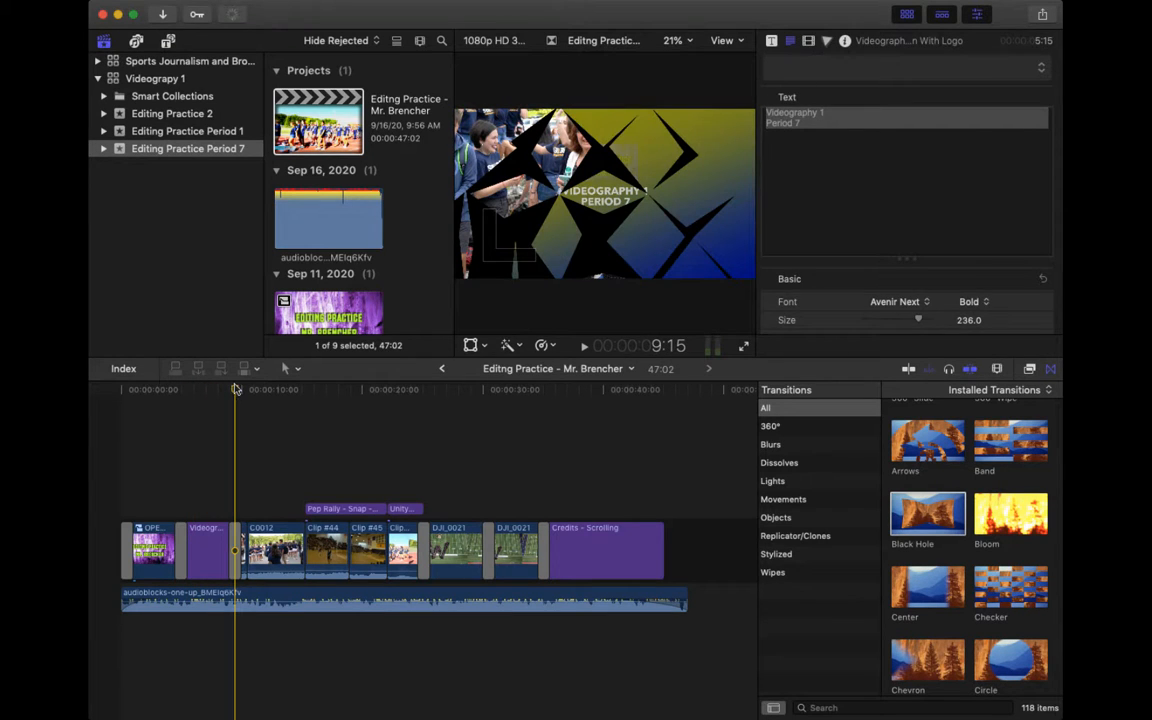
Hide the libraries sidebar and widen the selected range of Clip #44 in the browser to about 6:42
{"action": "scroll", "coordinate": [378, 291], "scroll_direction": "down", "scroll_amount": 10}
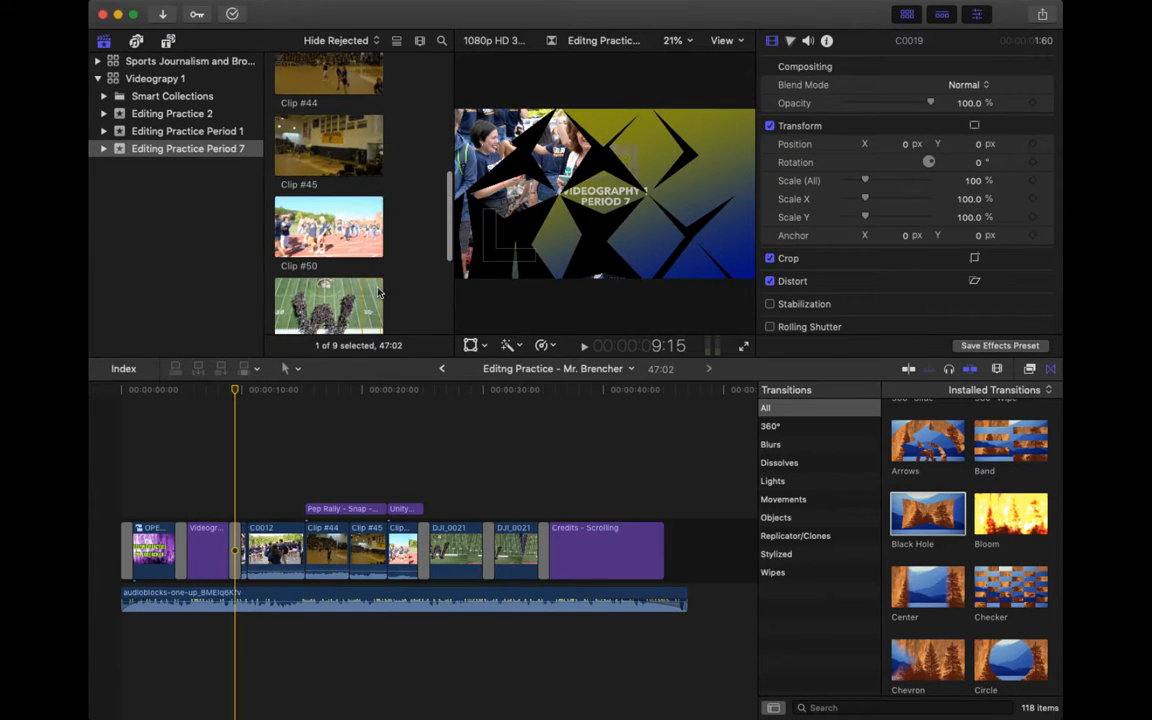
{"action": "left_click", "coordinate": [103, 40]}
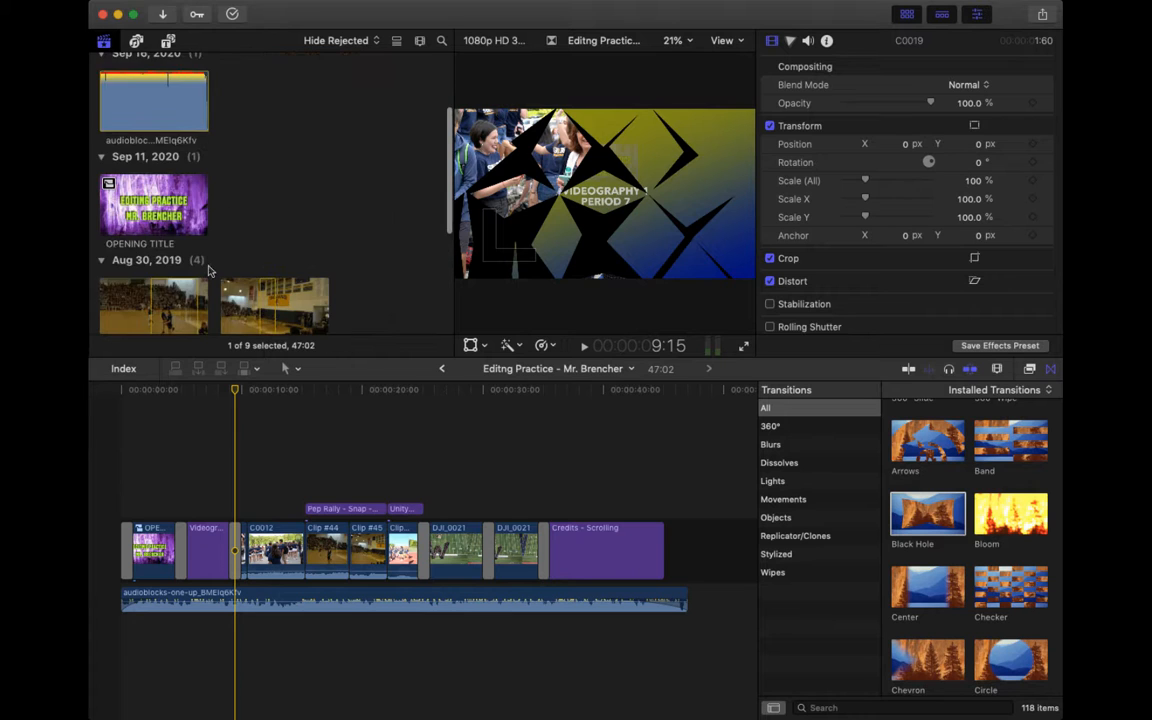
{"action": "scroll", "coordinate": [210, 270], "scroll_direction": "down", "scroll_amount": 5}
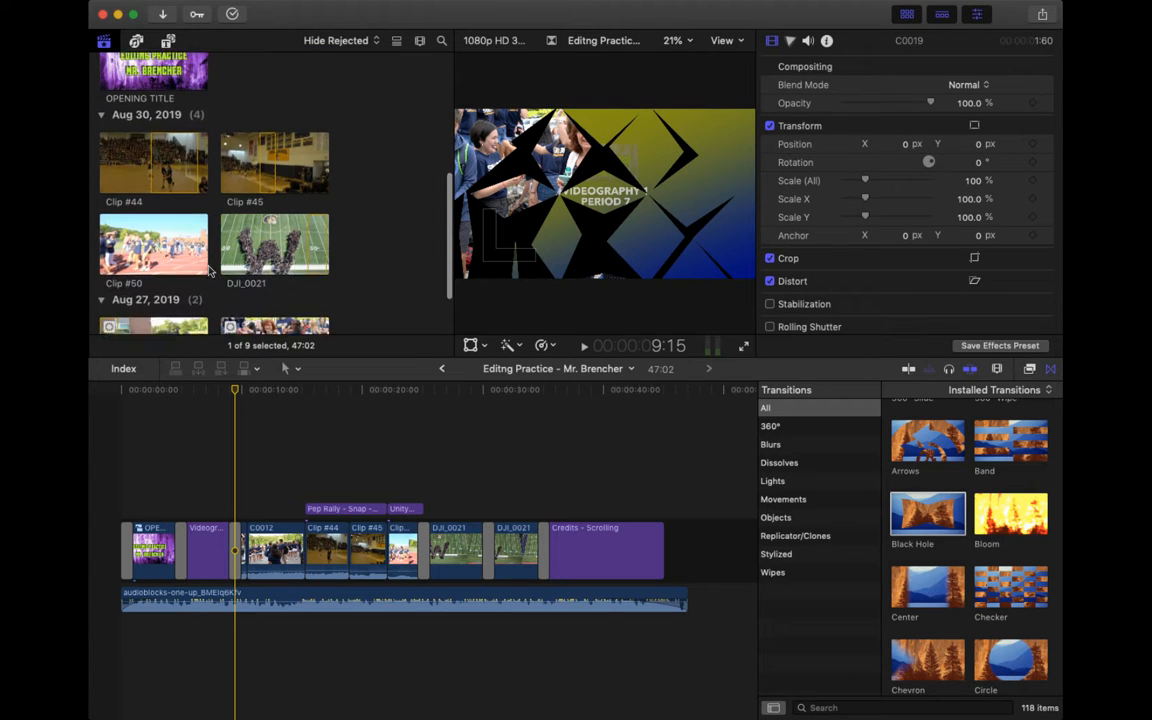
{"action": "left_click", "coordinate": [152, 157]}
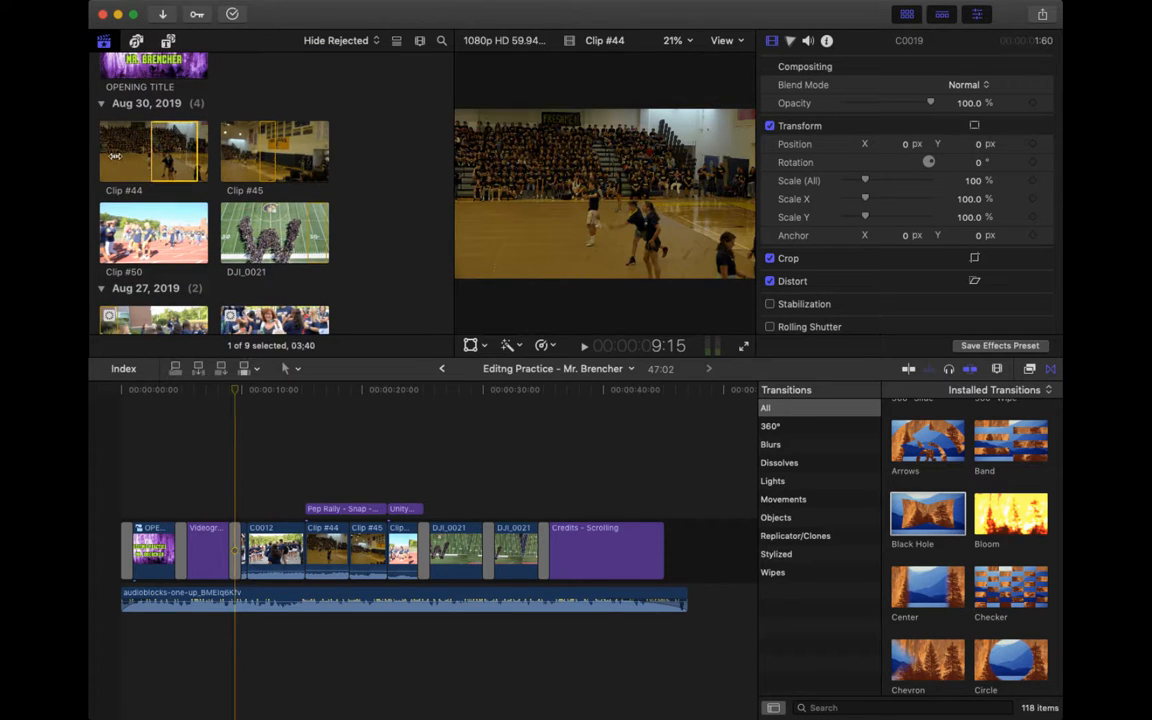
{"action": "left_click_drag", "start_coordinate": [151, 157], "coordinate": [107, 158]}
{"action": "left_click_drag", "start_coordinate": [197, 155], "coordinate": [192, 155]}
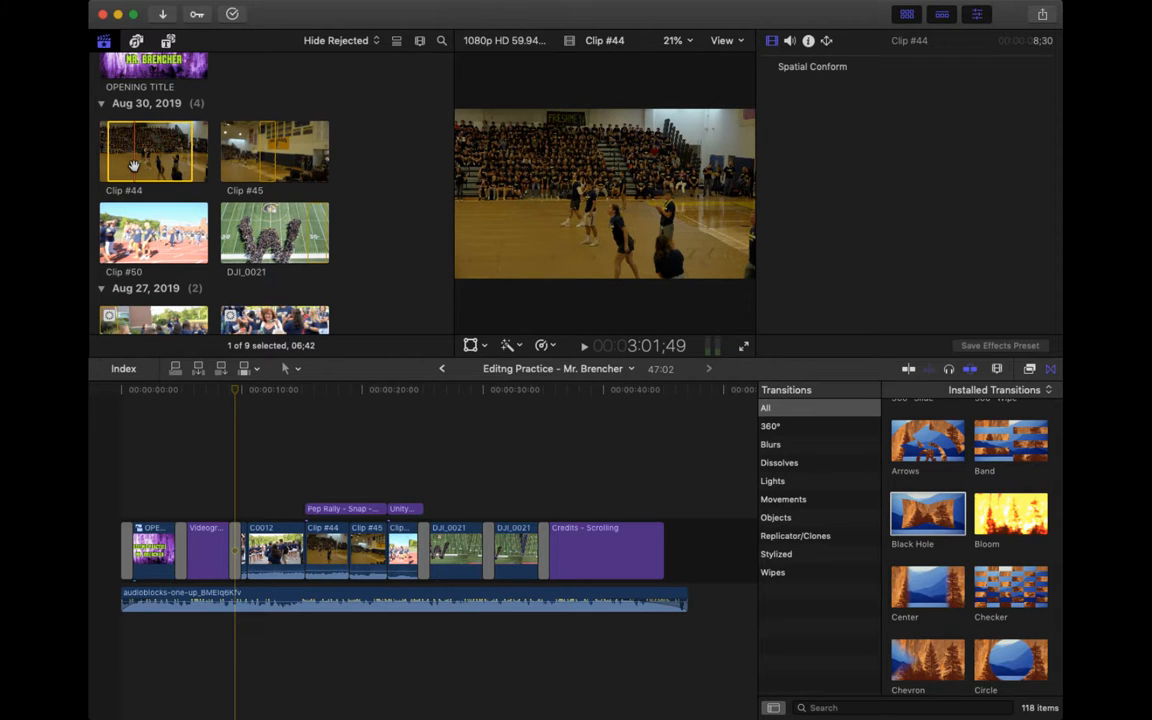
Append a Clip #44 range of about 3 seconds to the end of the timeline, and delete that added clip
{"action": "key", "text": "i"}
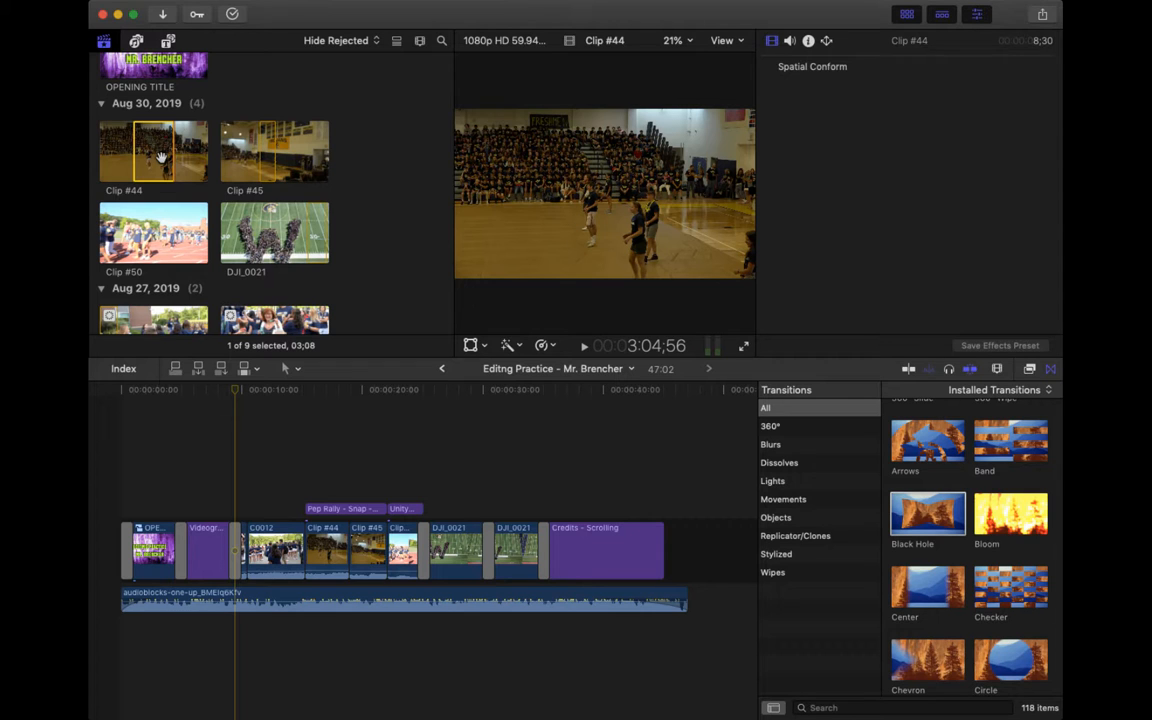
{"action": "key", "text": "e"}
{"action": "left_click", "coordinate": [683, 530]}
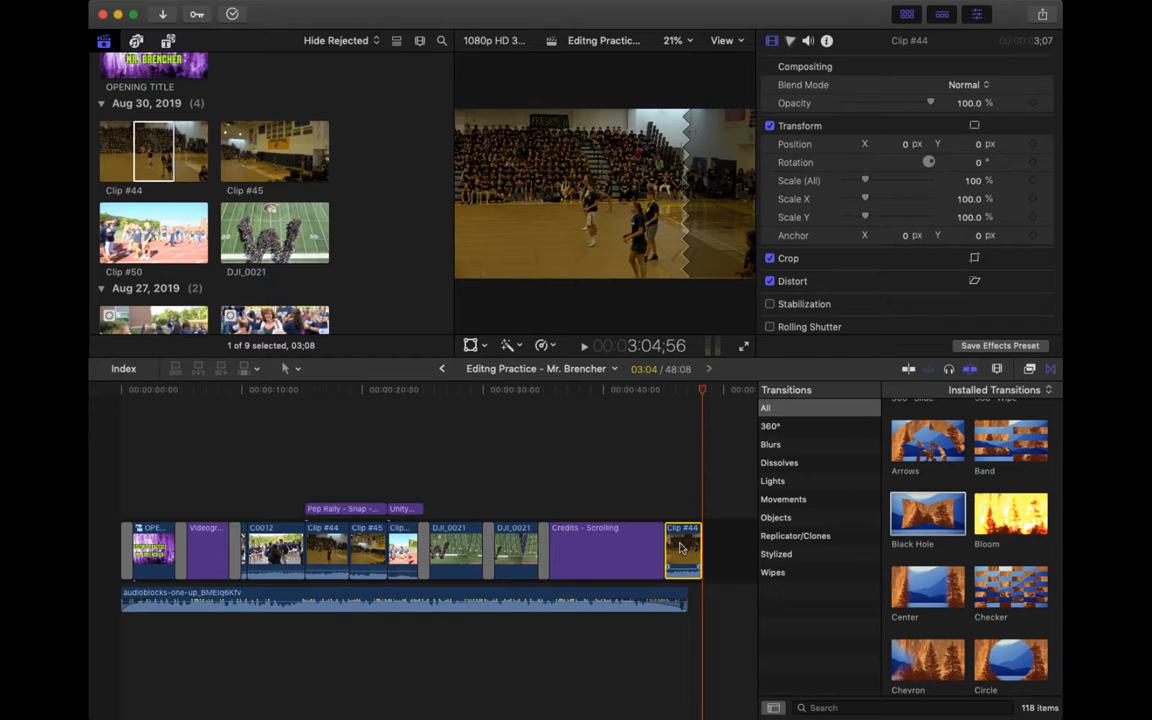
{"action": "key", "text": "Delete"}
Extend the selected range of DJI_0021 to most of the clip and place it after the scrolling credits in the timeline
{"action": "left_click_drag", "start_coordinate": [130, 140], "coordinate": [161, 236]}
{"action": "left_click", "coordinate": [275, 232]}
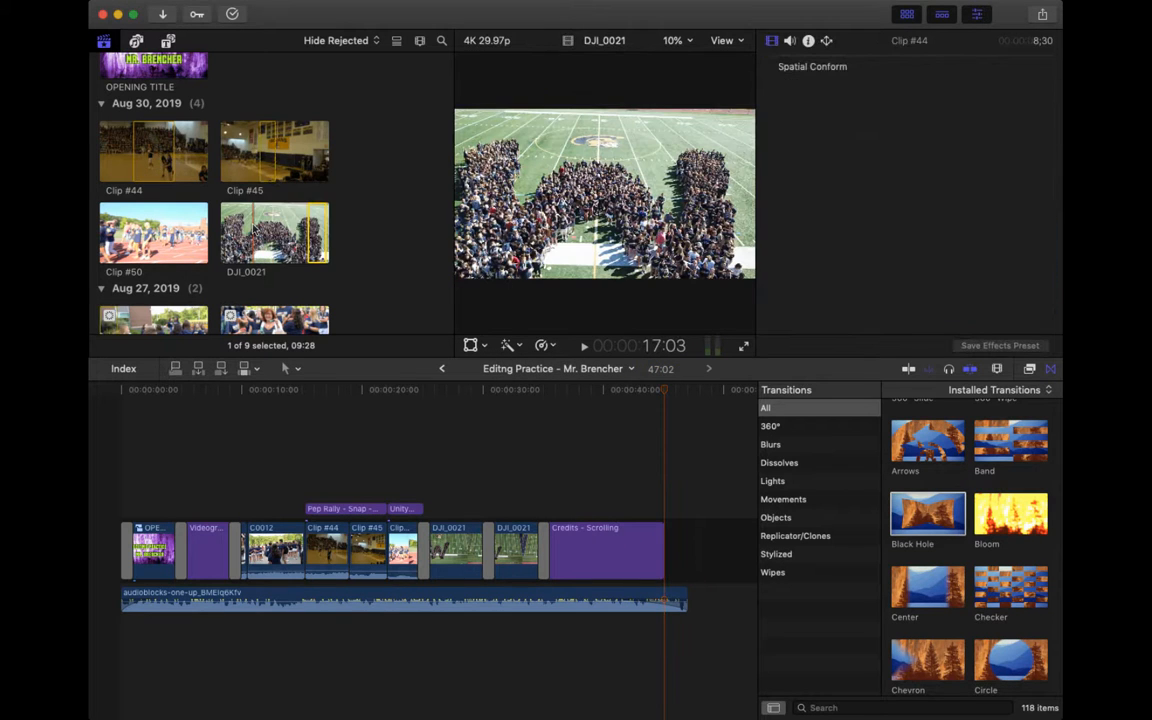
{"action": "left_click_drag", "start_coordinate": [308, 240], "coordinate": [233, 240]}
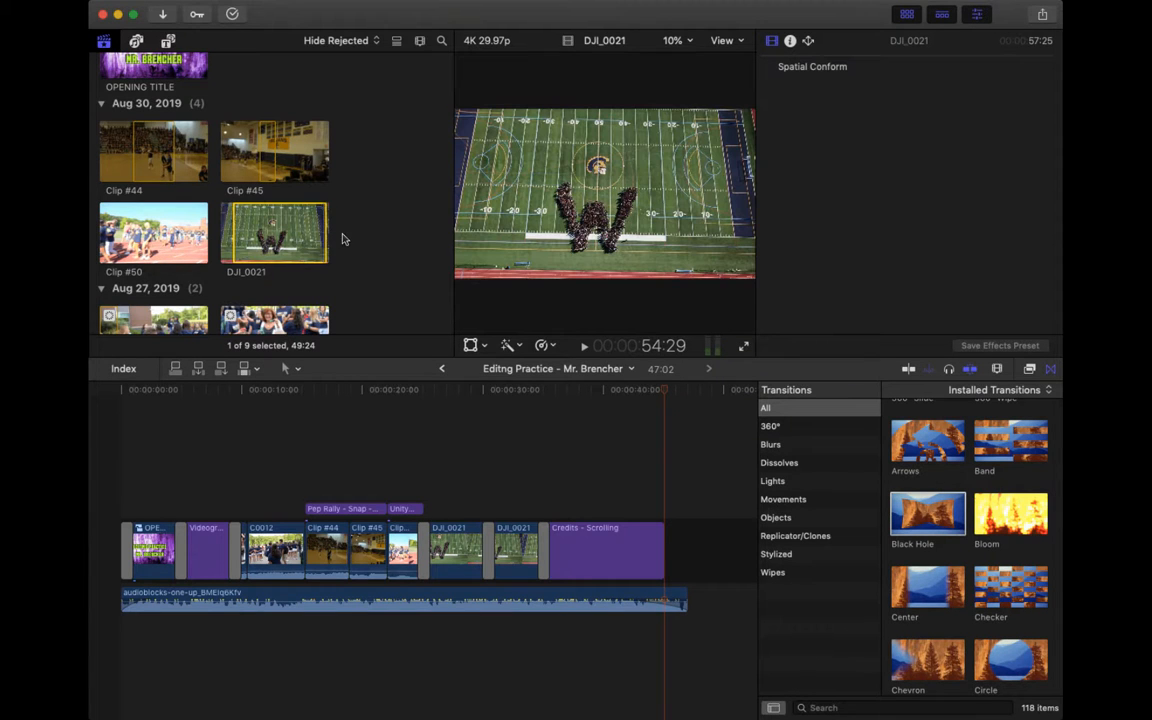
{"action": "left_click_drag", "start_coordinate": [234, 233], "coordinate": [668, 530]}
Fit the whole project in the timeline and trim the start of the added DJI_0021 clip to a duration of about 19:22
{"action": "scroll", "coordinate": [668, 532], "scroll_direction": "right", "scroll_amount": 10}
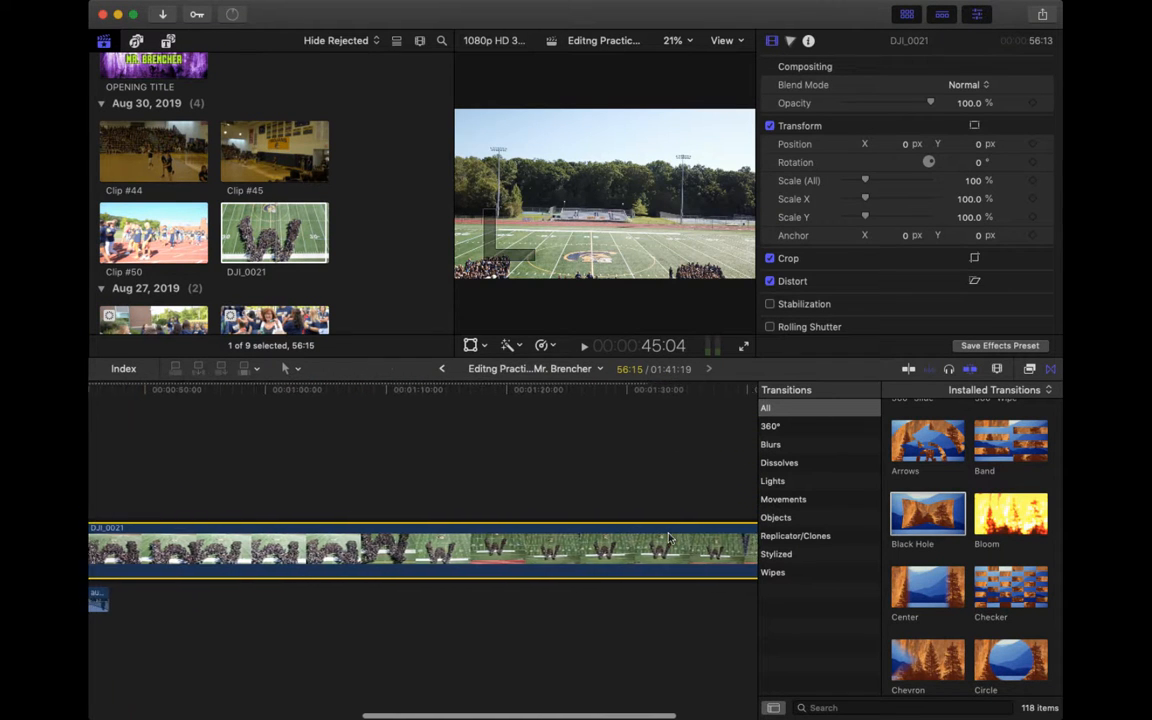
{"action": "key", "text": "shift+z"}
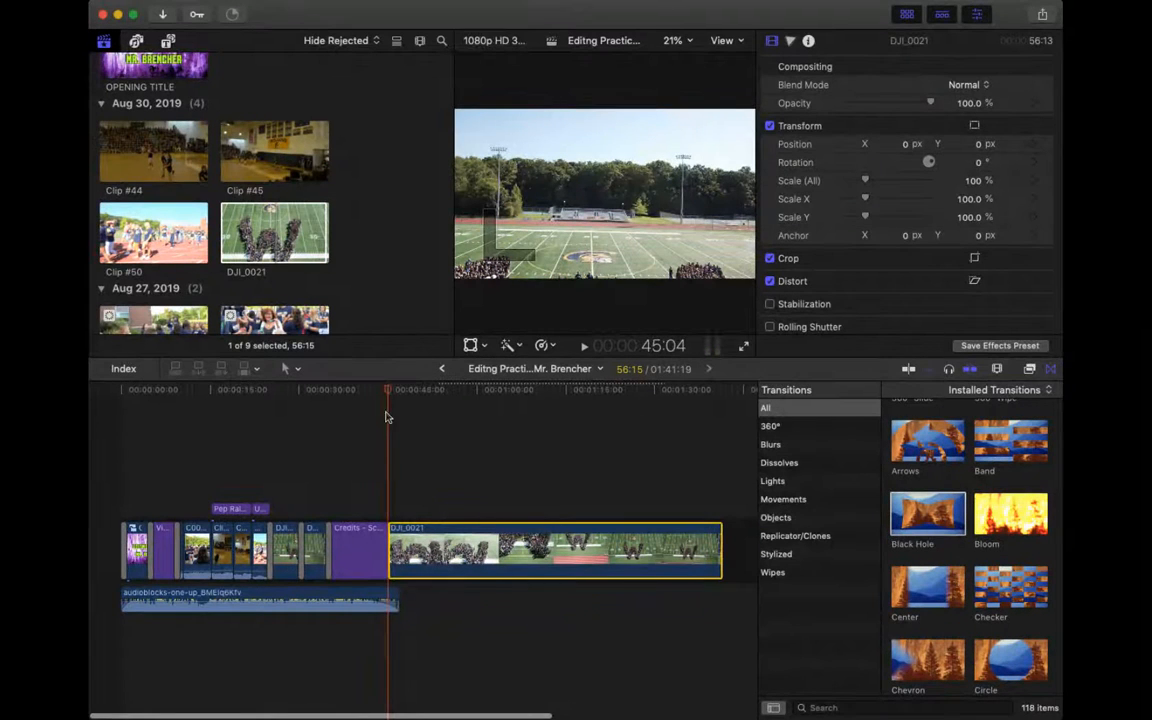
{"action": "left_click_drag", "start_coordinate": [390, 392], "coordinate": [634, 400]}
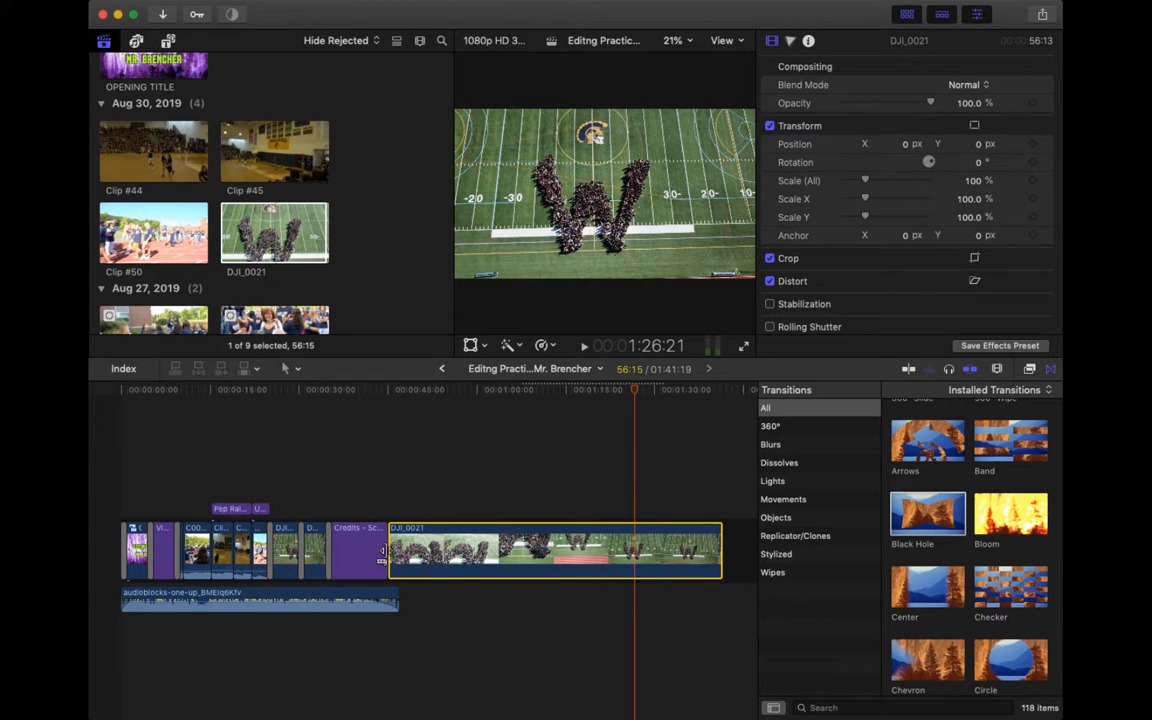
{"action": "left_click_drag", "start_coordinate": [390, 550], "coordinate": [607, 548]}
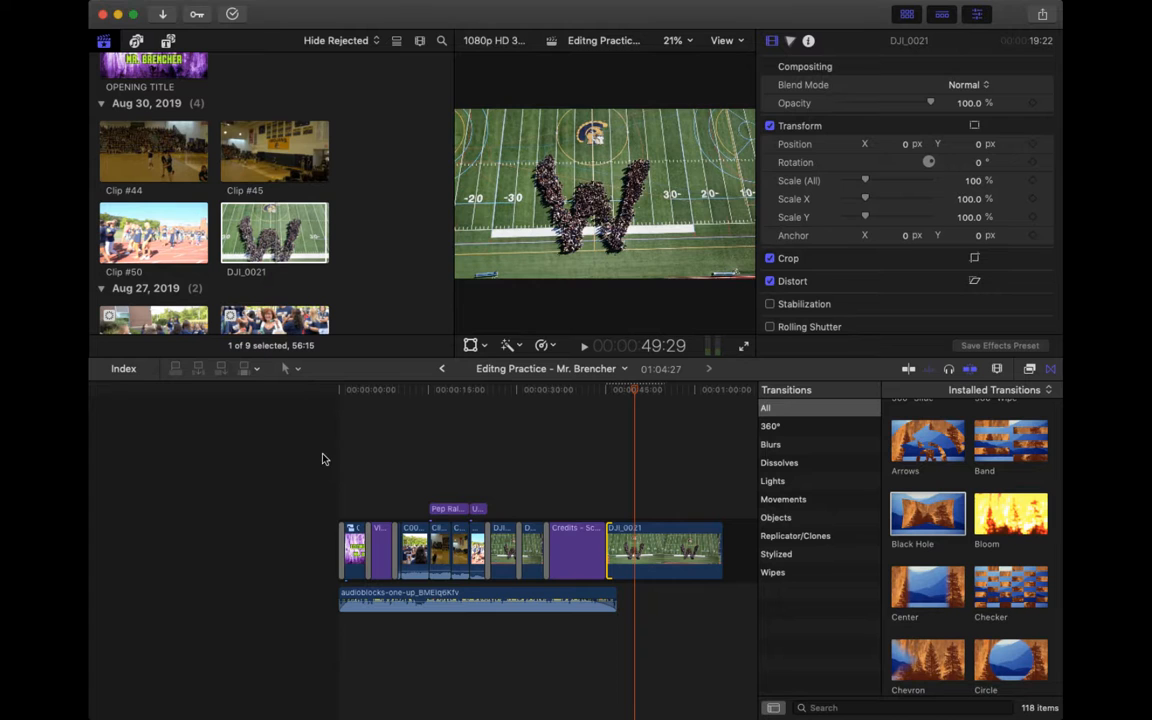
Blade the added DJI_0021 clip into three pieces, cutting at about 49:29 and 54:13
{"action": "key", "text": "b"}
{"action": "left_click", "coordinate": [636, 545]}
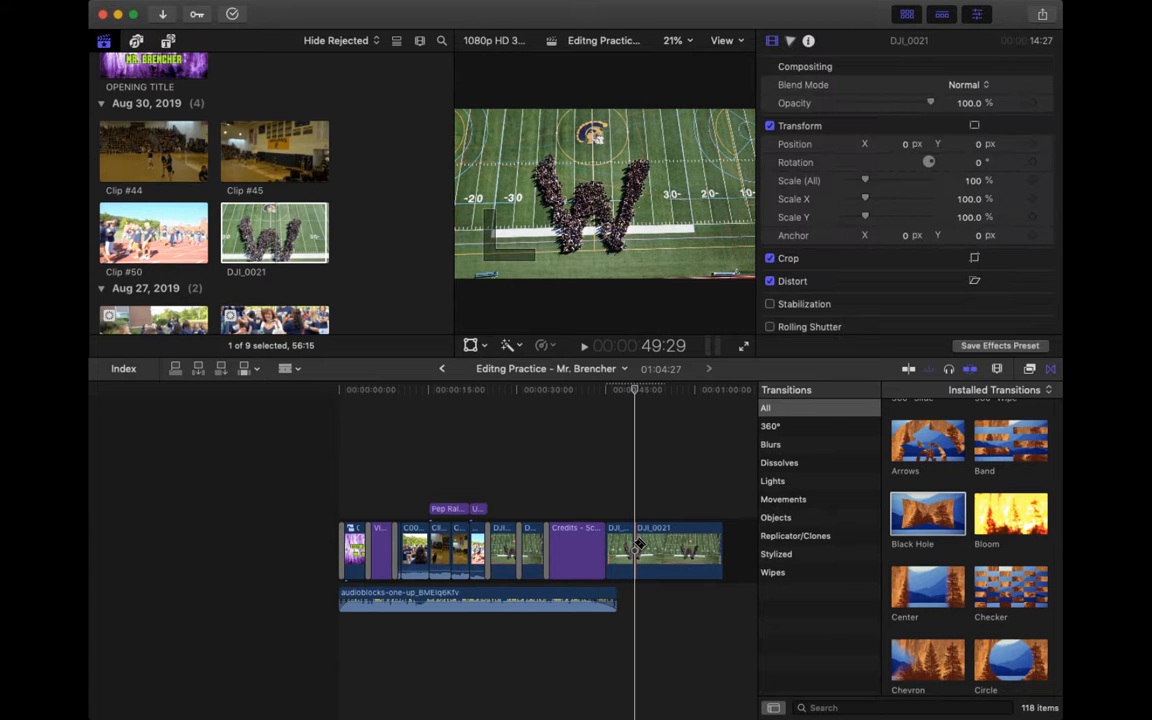
{"action": "key", "text": "space"}
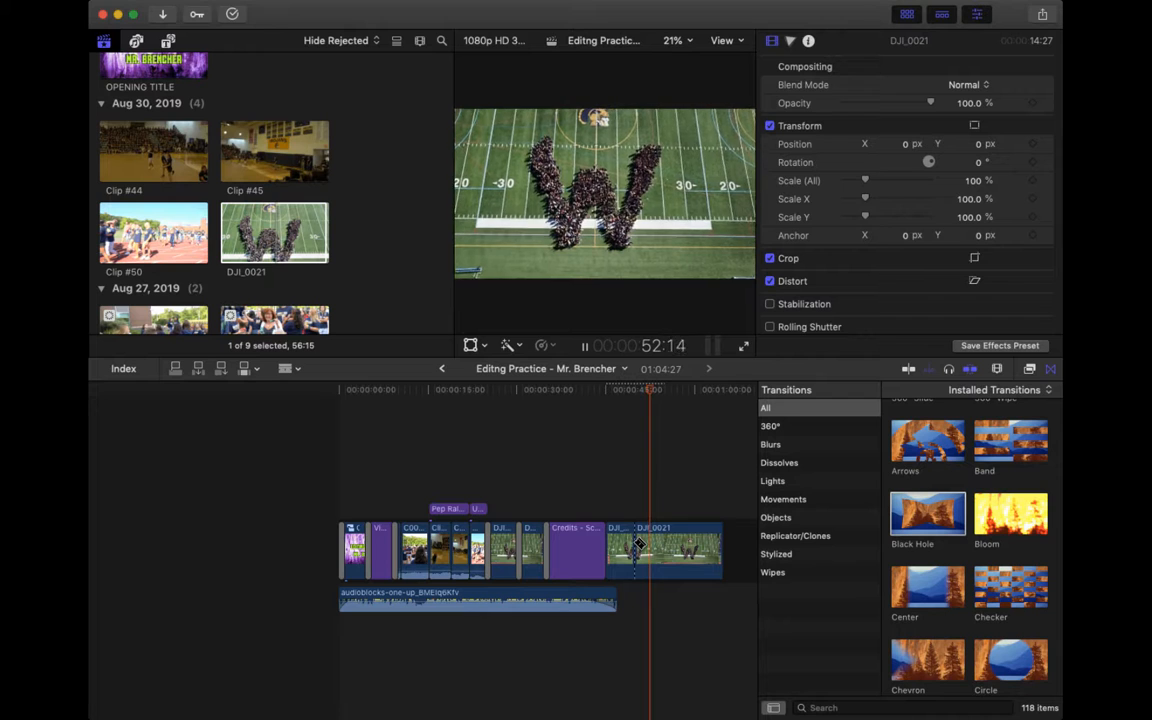
{"action": "key", "text": "space"}
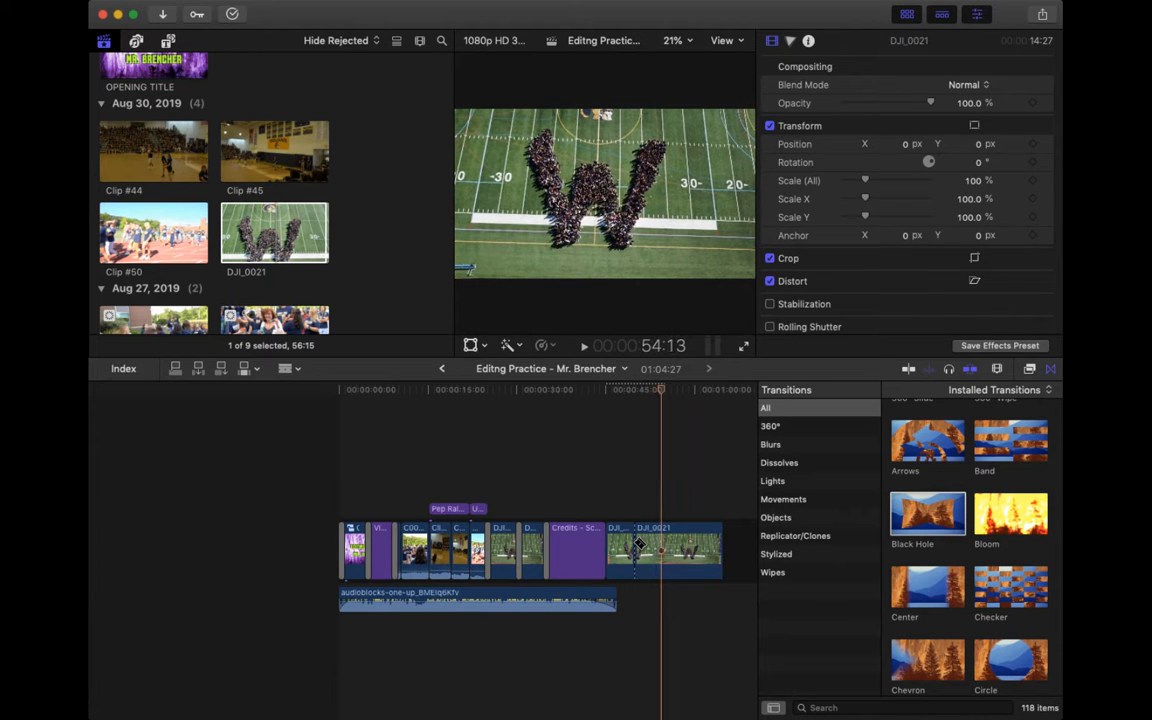
{"action": "key", "text": "space"}
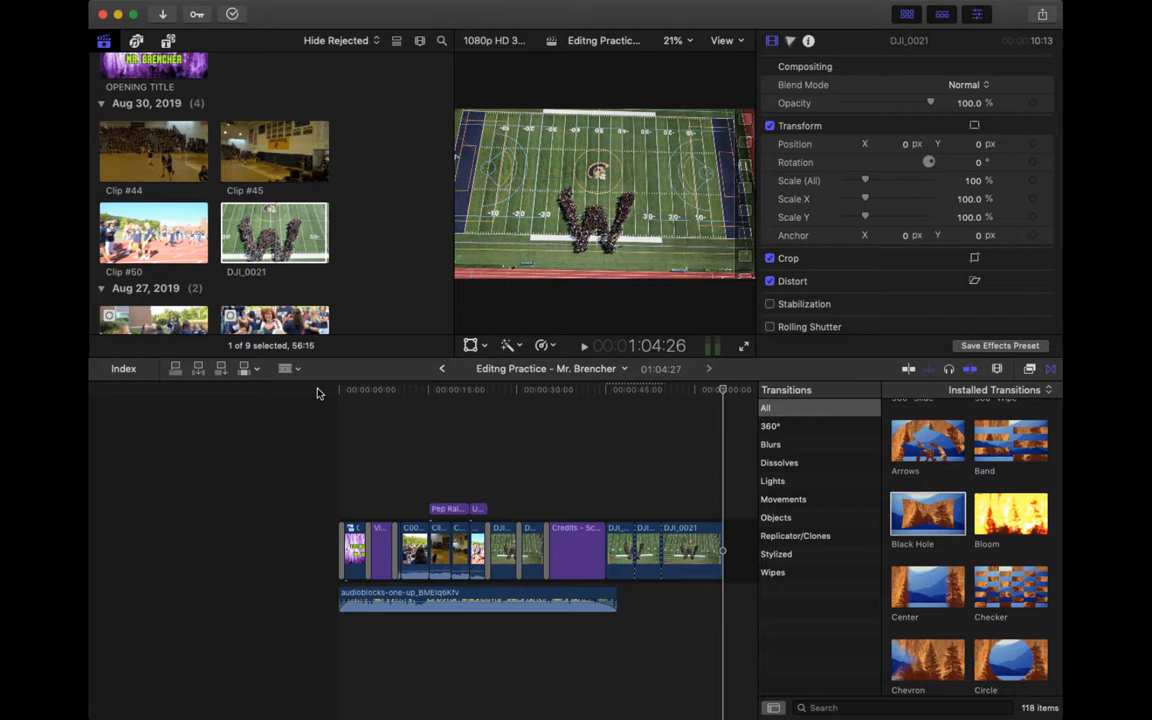
Delete all three DJI_0021 pieces after the scrolling credits, starting with the middle one
{"action": "left_click", "coordinate": [647, 543]}
{"action": "key", "text": "Delete"}
{"action": "left_click", "coordinate": [619, 562]}
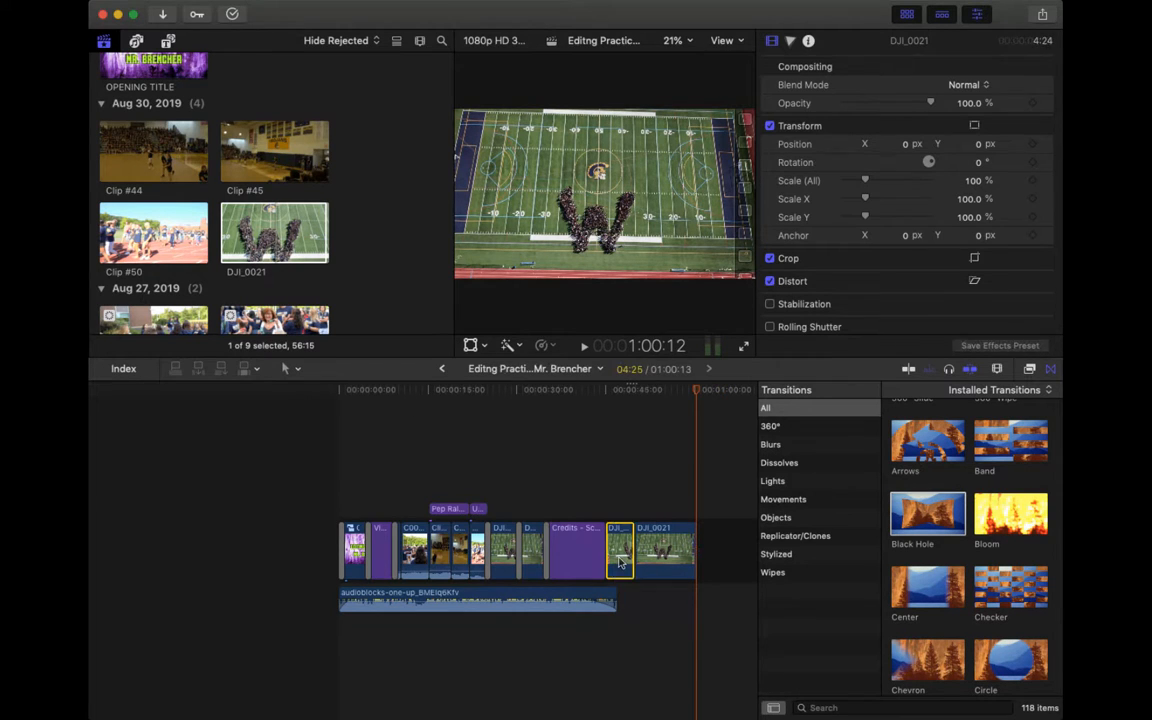
{"action": "key", "text": "Delete"}
{"action": "left_click", "coordinate": [604, 528]}
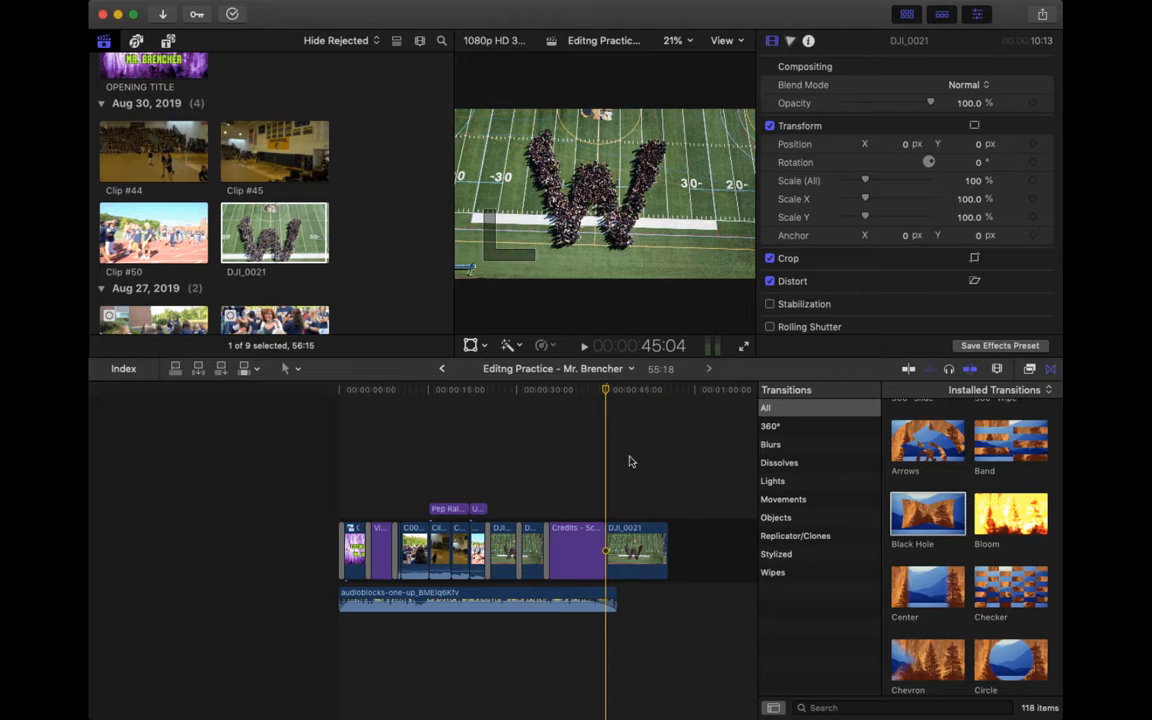
{"action": "left_click_drag", "start_coordinate": [607, 389], "coordinate": [644, 389]}
{"action": "left_click", "coordinate": [637, 548]}
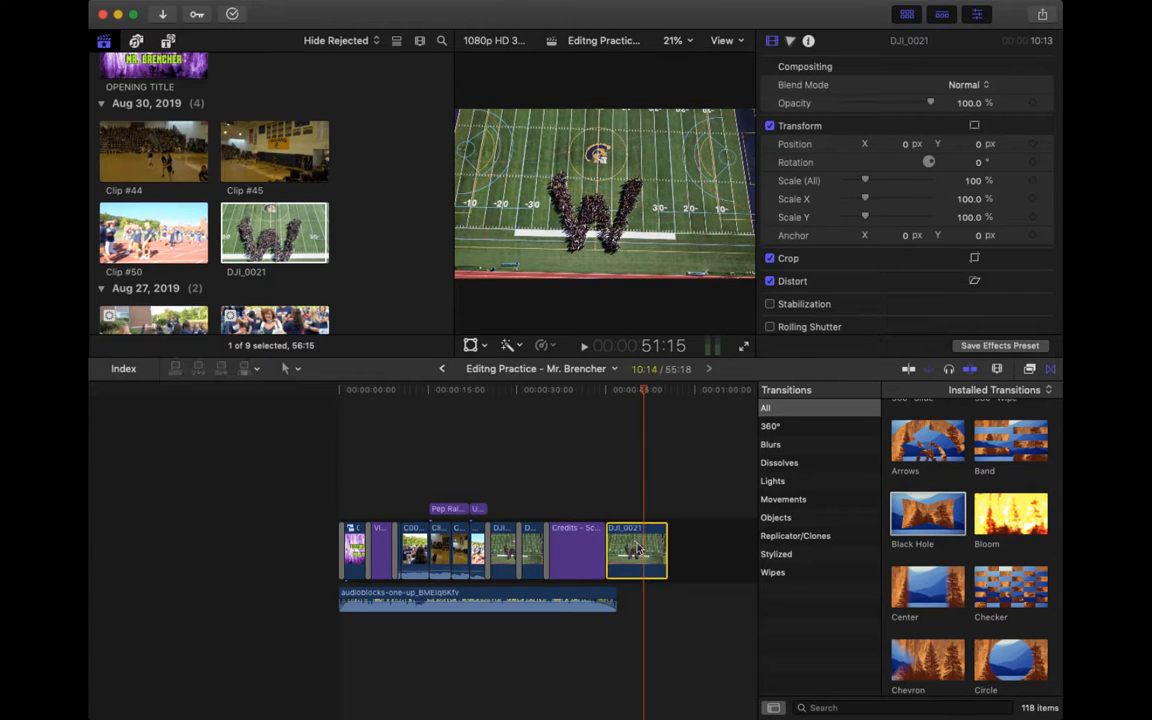
{"action": "key", "text": "Delete"}
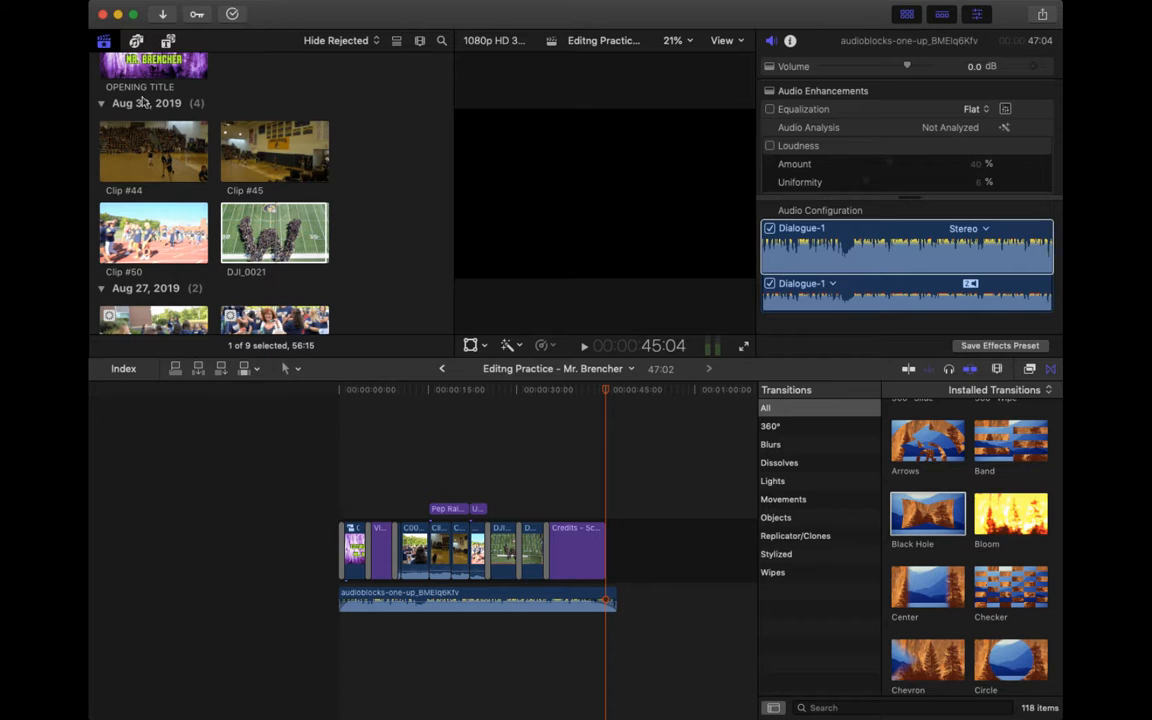
Browse the Credits titles, select the Scrolling title, and view the timeline's credits clip at about 37:11
{"action": "left_click", "coordinate": [168, 41]}
{"action": "left_click", "coordinate": [94, 62]}
{"action": "left_click", "coordinate": [97, 62]}
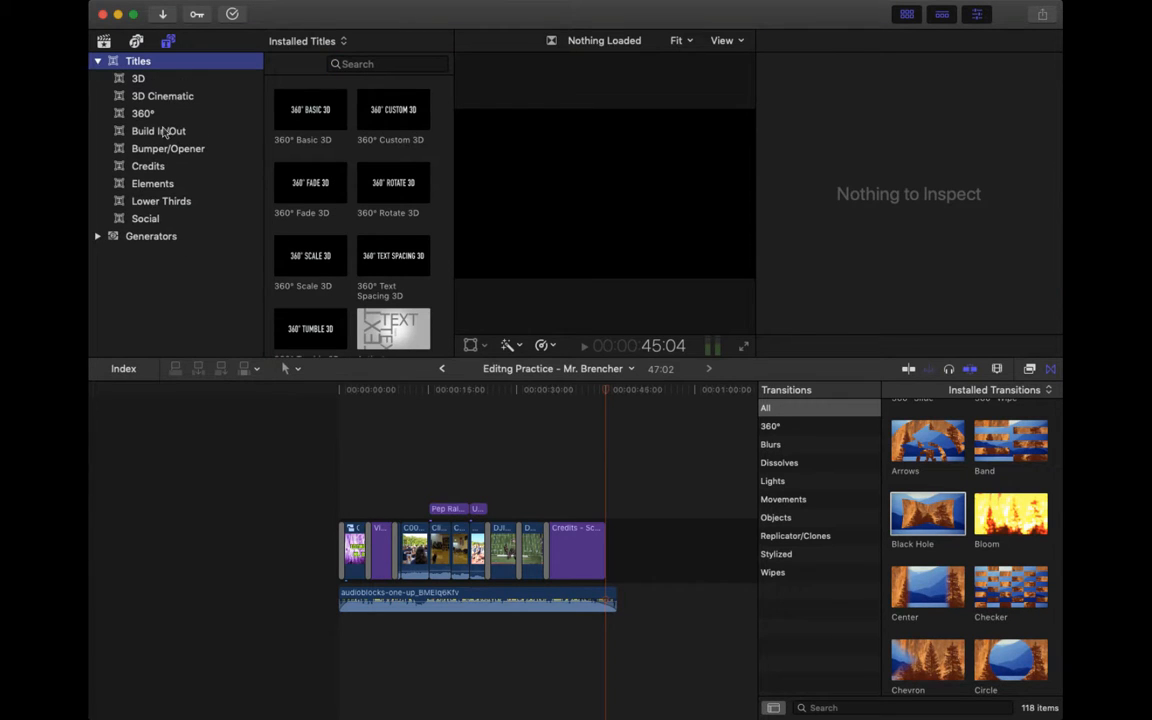
{"action": "left_click", "coordinate": [149, 170]}
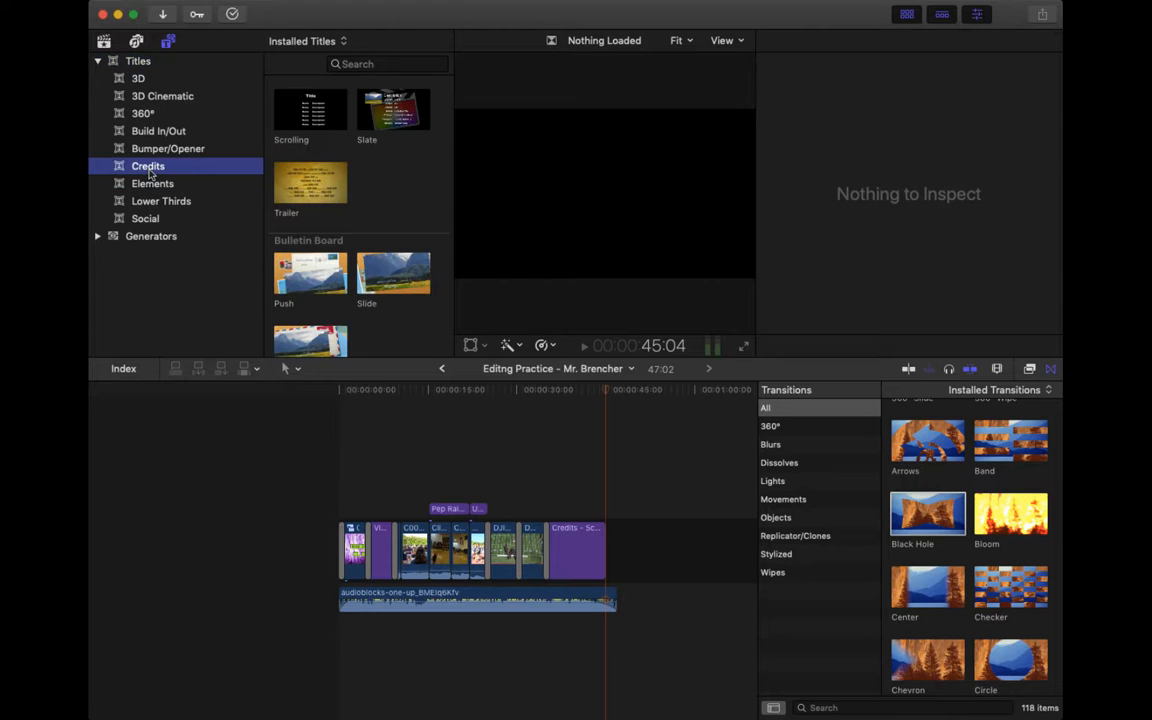
{"action": "left_click", "coordinate": [309, 113]}
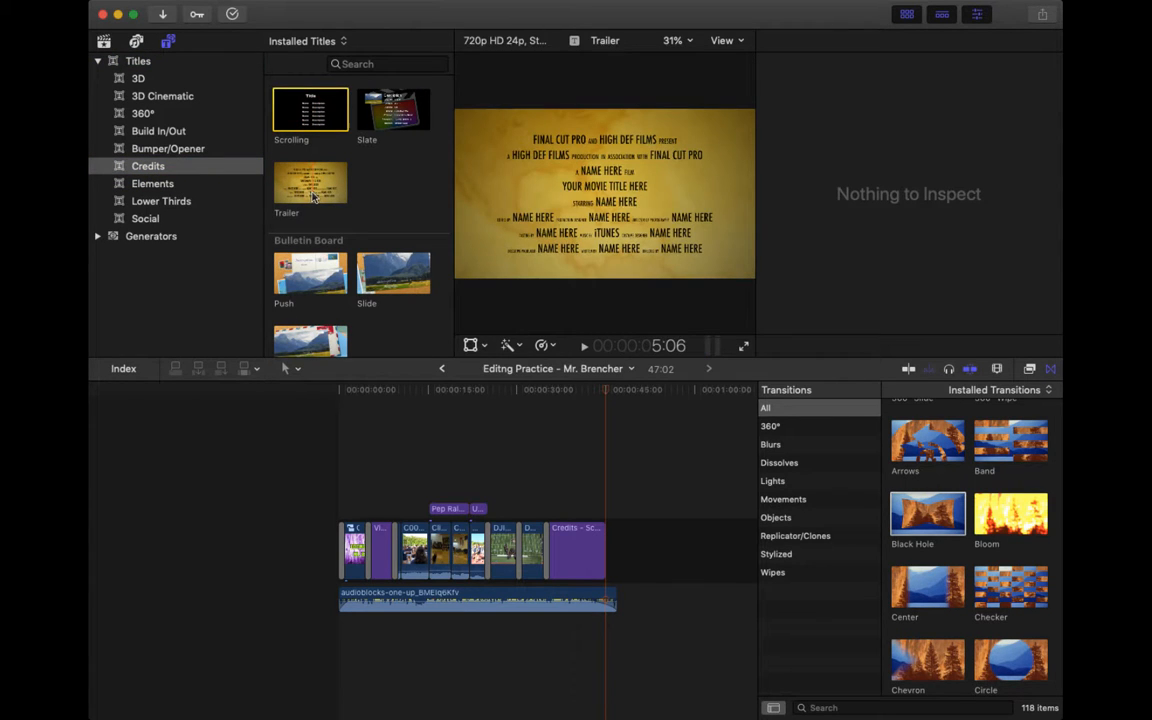
{"action": "left_click", "coordinate": [588, 433]}
{"action": "key", "text": "super+4"}
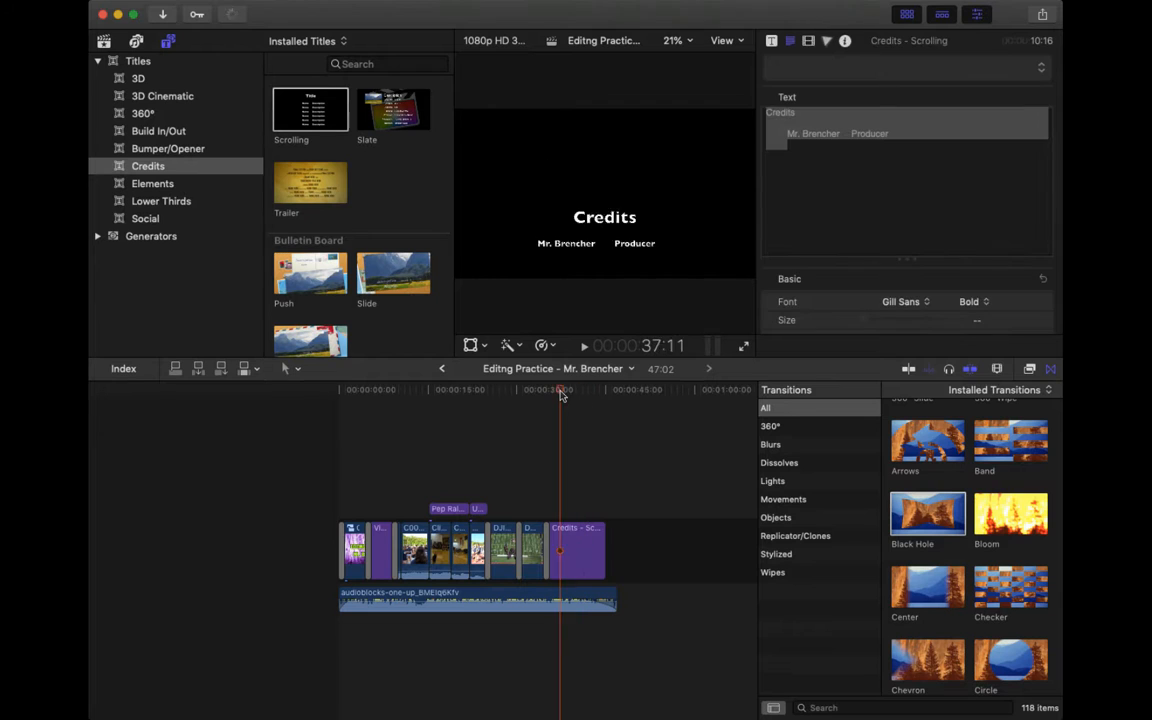
Browse the Lower Thirds titles and view the timeline's Pep Rally title at about 17:06
{"action": "left_click", "coordinate": [146, 202]}
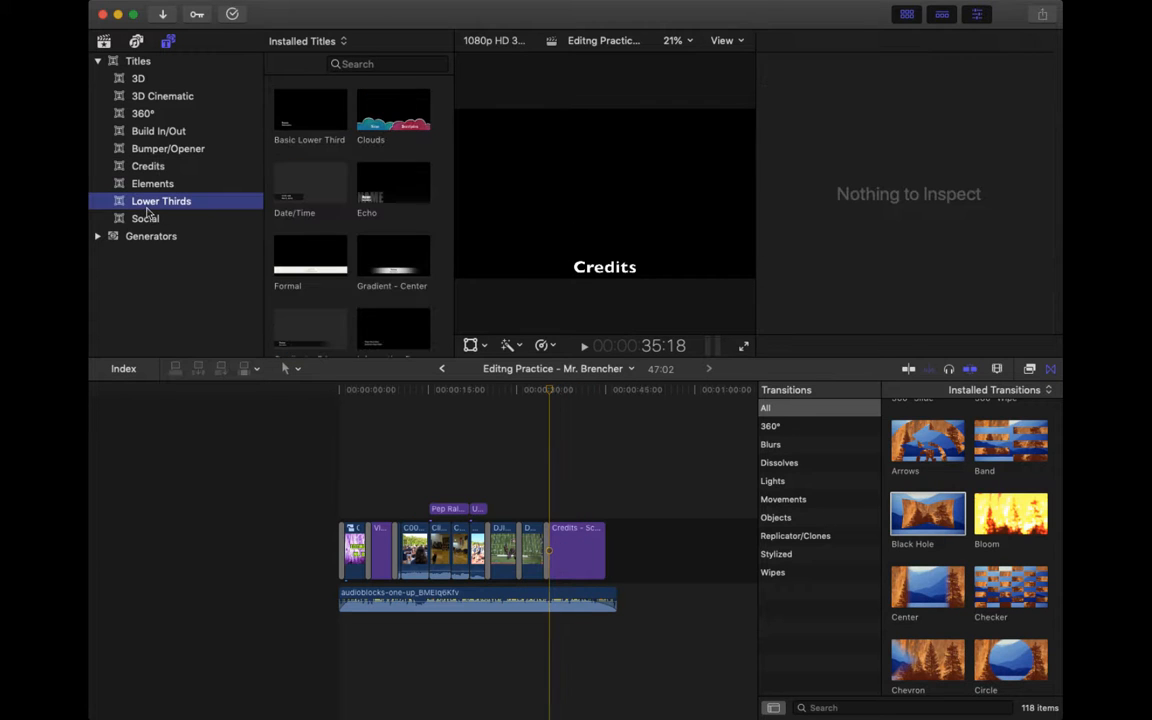
{"action": "scroll", "coordinate": [363, 231], "scroll_direction": "down", "scroll_amount": 10}
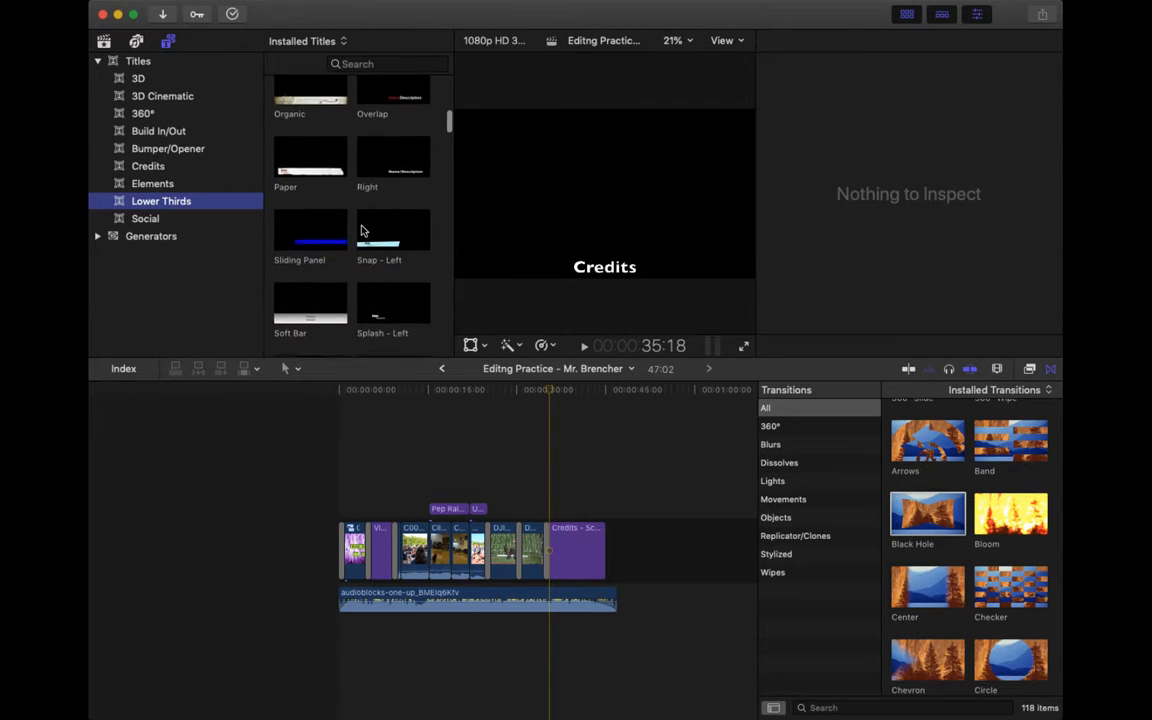
{"action": "scroll", "coordinate": [363, 231], "scroll_direction": "down", "scroll_amount": 10}
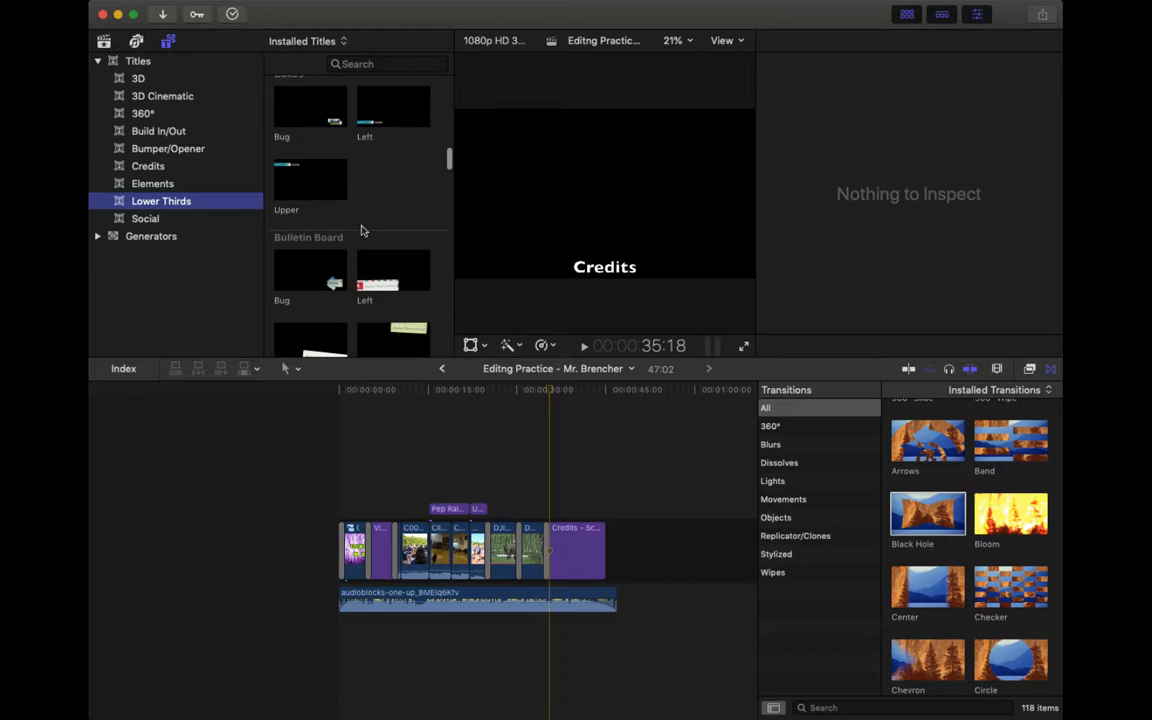
{"action": "left_click", "coordinate": [440, 481]}
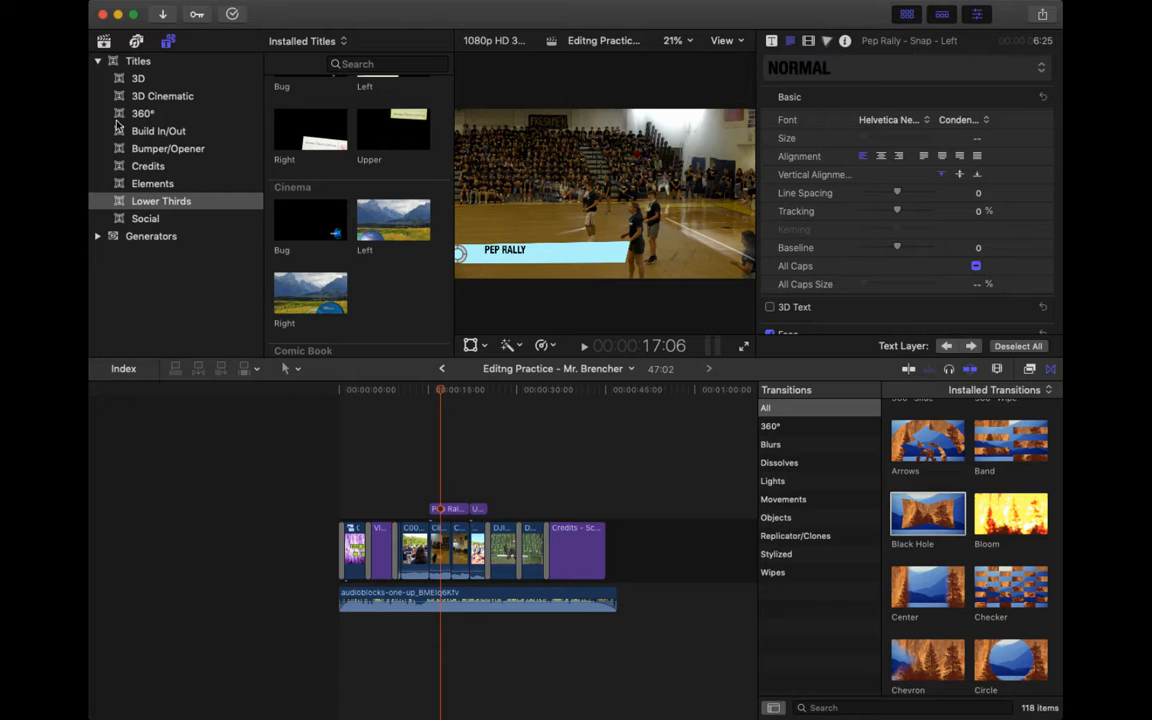
View the iTunes music list, and return to the Editing Practice Period 7 event to find its audioblocks music clip
{"action": "left_click", "coordinate": [136, 42]}
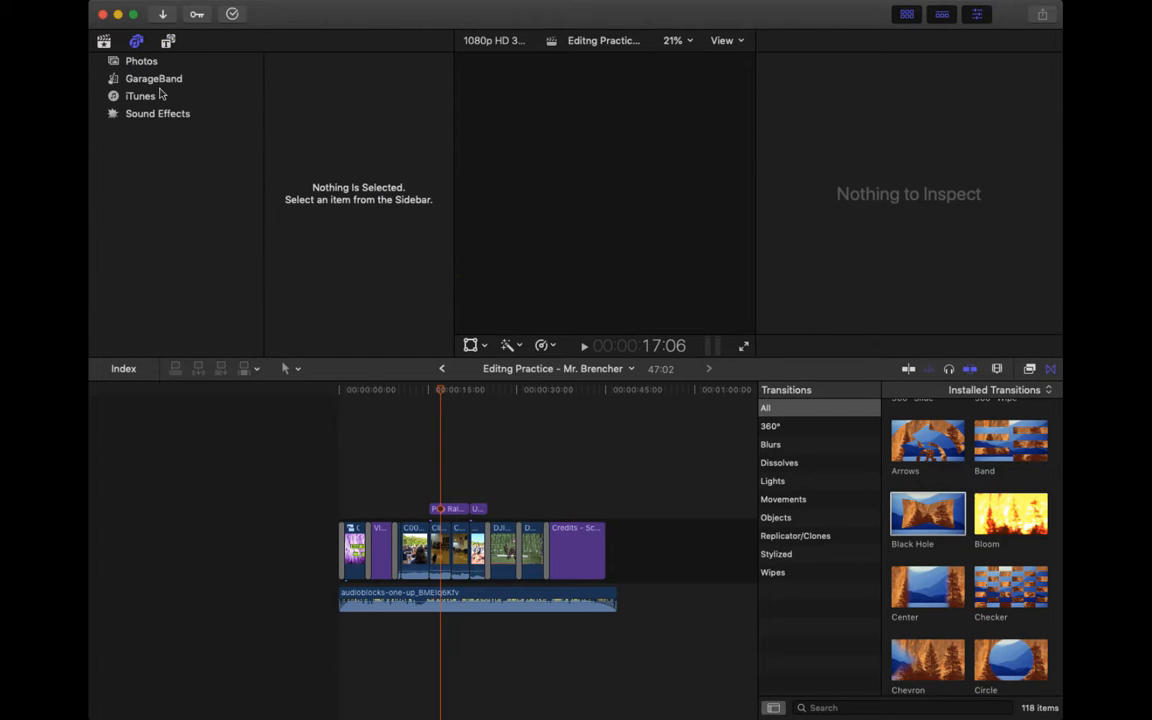
{"action": "left_click", "coordinate": [152, 97]}
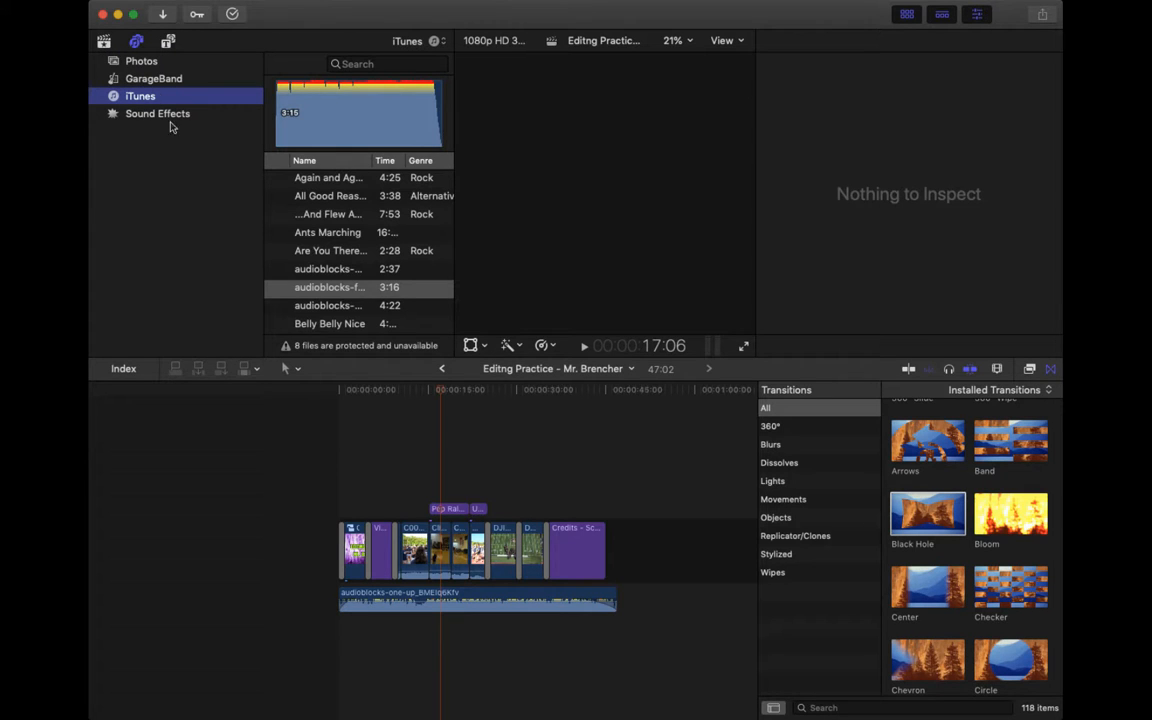
{"action": "left_click", "coordinate": [104, 43]}
{"action": "scroll", "coordinate": [341, 181], "scroll_direction": "up", "scroll_amount": 10}
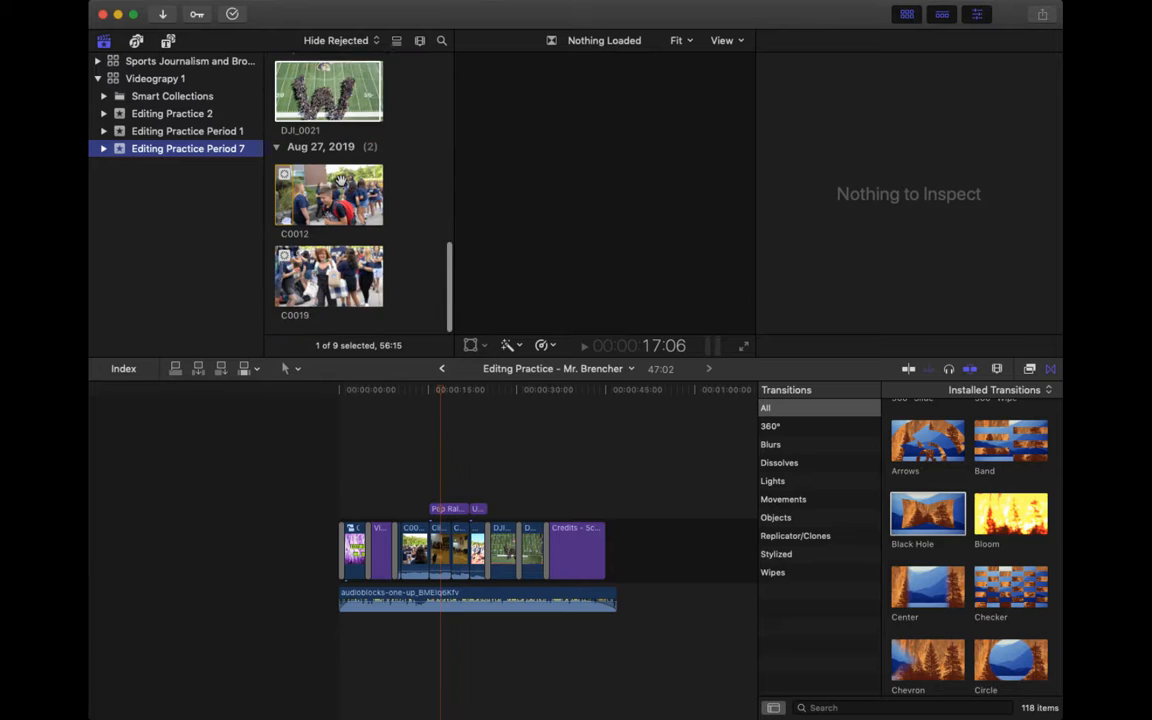
{"action": "scroll", "coordinate": [348, 220], "scroll_direction": "down", "scroll_amount": 2}
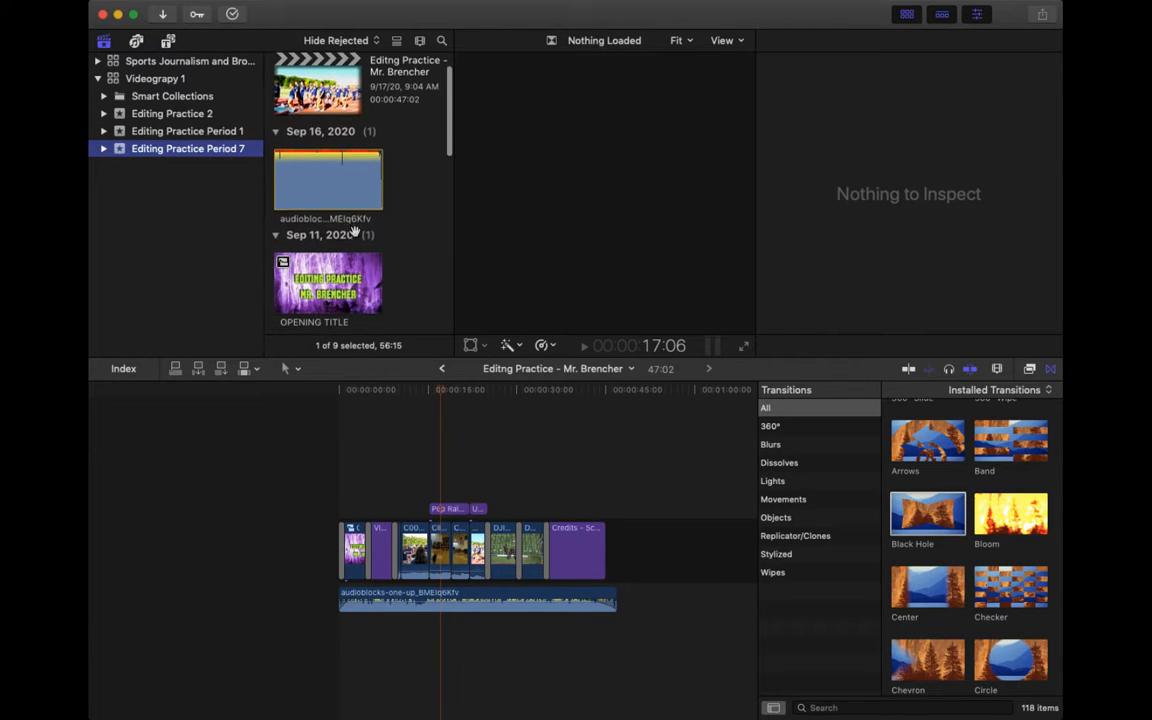
Mark a range of about 1m 32.75s in the event's audioblocks music clip, starting at about 36:52
{"action": "left_click", "coordinate": [318, 180]}
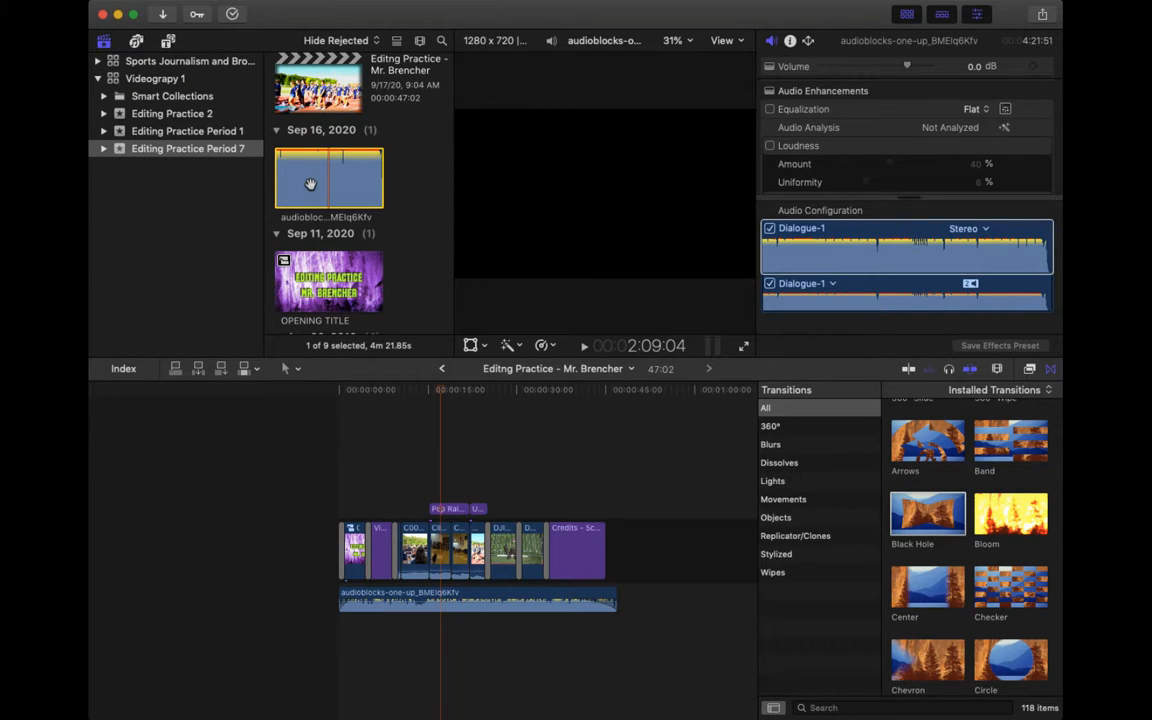
{"action": "key", "text": "i"}
{"action": "key", "text": "space"}
{"action": "key", "text": "o"}
{"action": "key", "text": "i"}
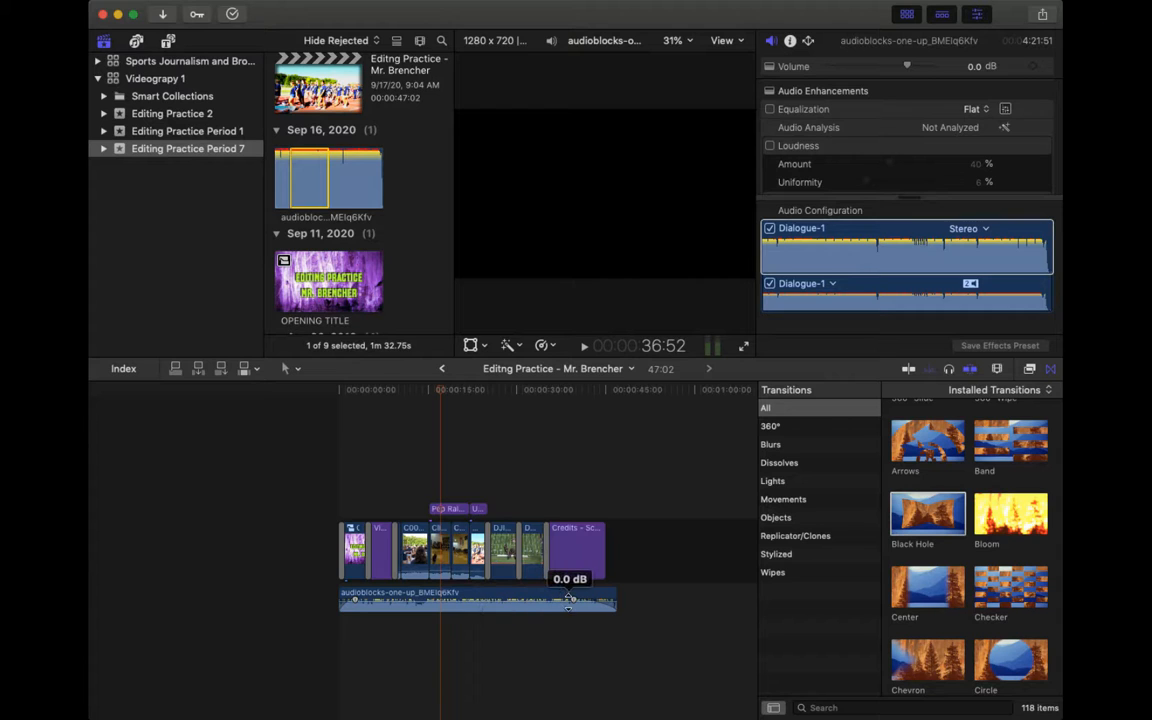
Adjust the fade-out and fade-in of the timeline's music clip and check the volume level of the pep rally clip
{"action": "mouse_move", "coordinate": [573, 599]}
{"action": "left_mouse_down"}
{"action": "mouse_move", "coordinate": [614, 598]}
{"action": "mouse_move", "coordinate": [587, 601]}
{"action": "left_mouse_up"}
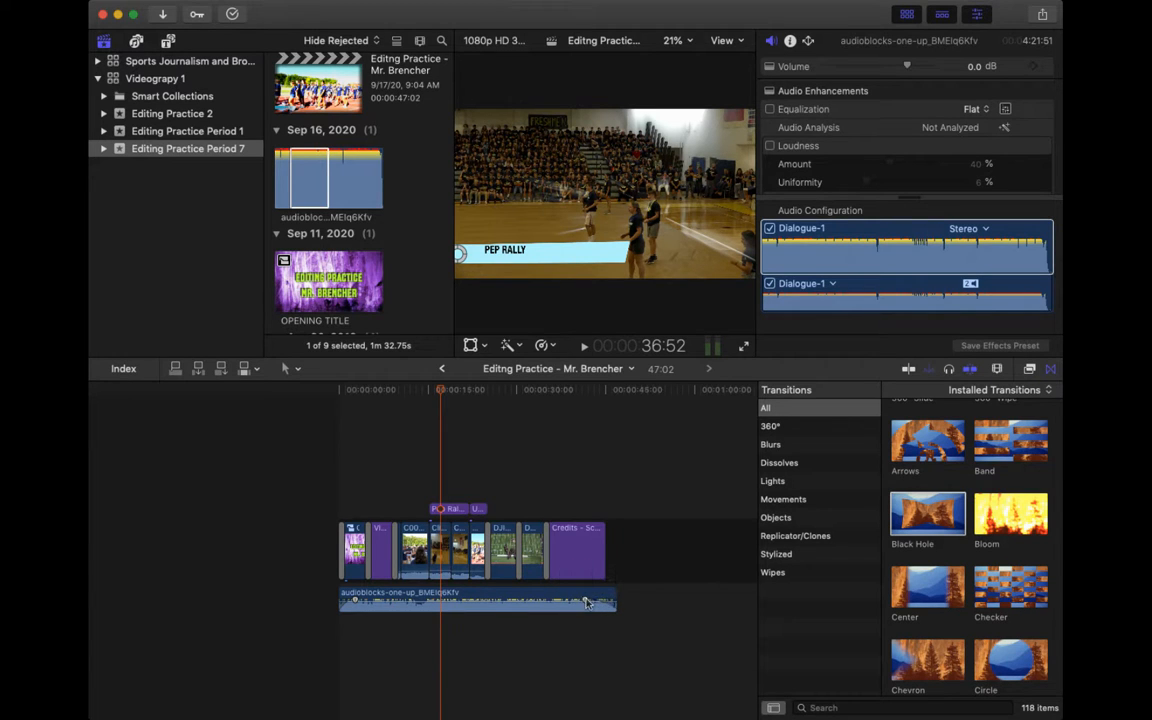
{"action": "left_click_drag", "start_coordinate": [368, 600], "coordinate": [356, 601]}
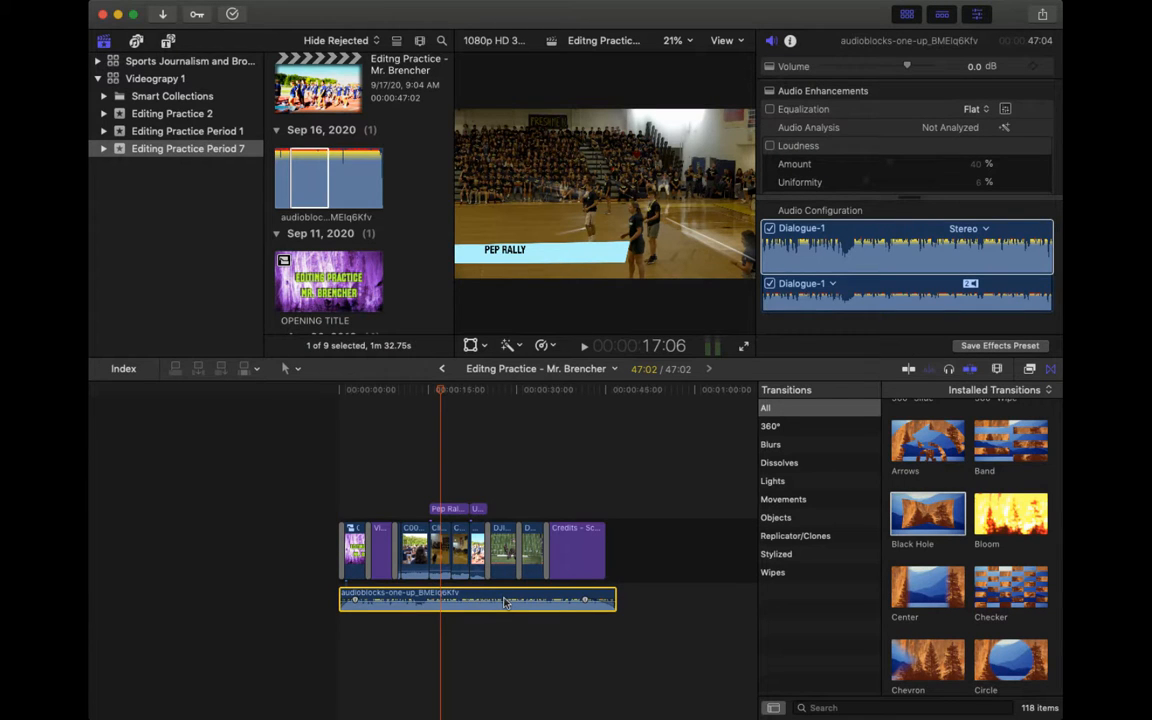
{"action": "left_click_drag", "start_coordinate": [438, 565], "coordinate": [438, 565]}
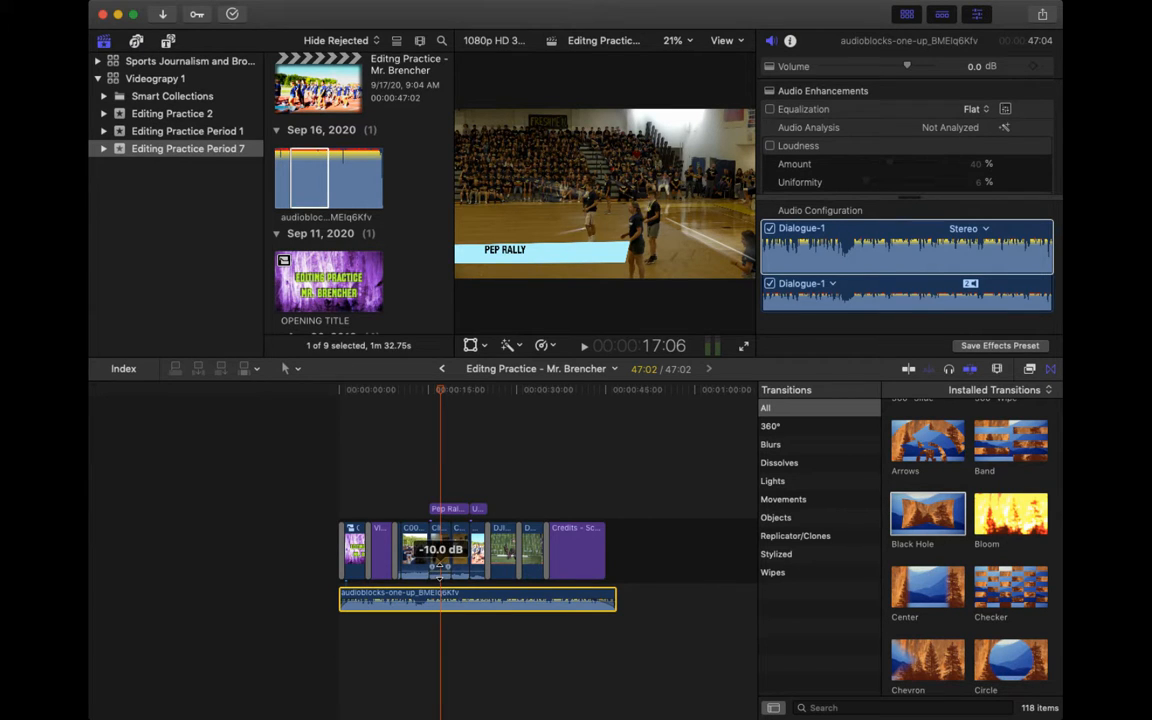
{"action": "left_click_drag", "start_coordinate": [439, 565], "coordinate": [439, 565]}
Play the project full screen from its beginning through the scrolling credits, and return to the editing workspace
{"action": "key", "text": "Home"}
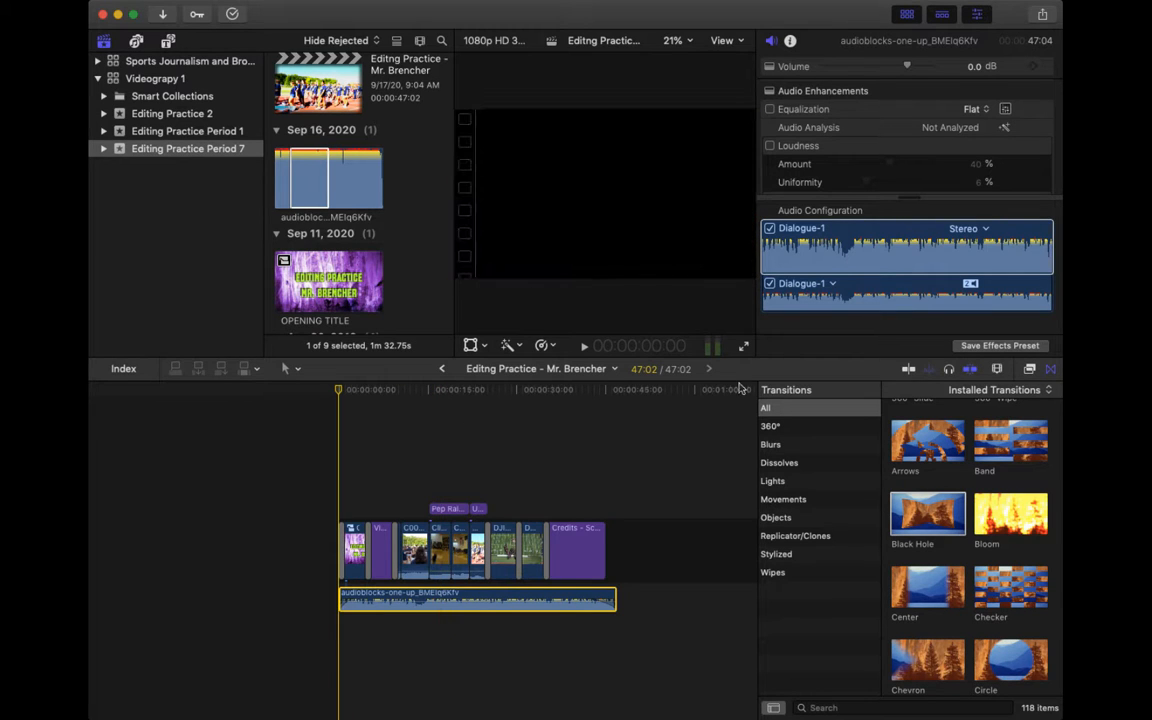
{"action": "left_click", "coordinate": [744, 349]}
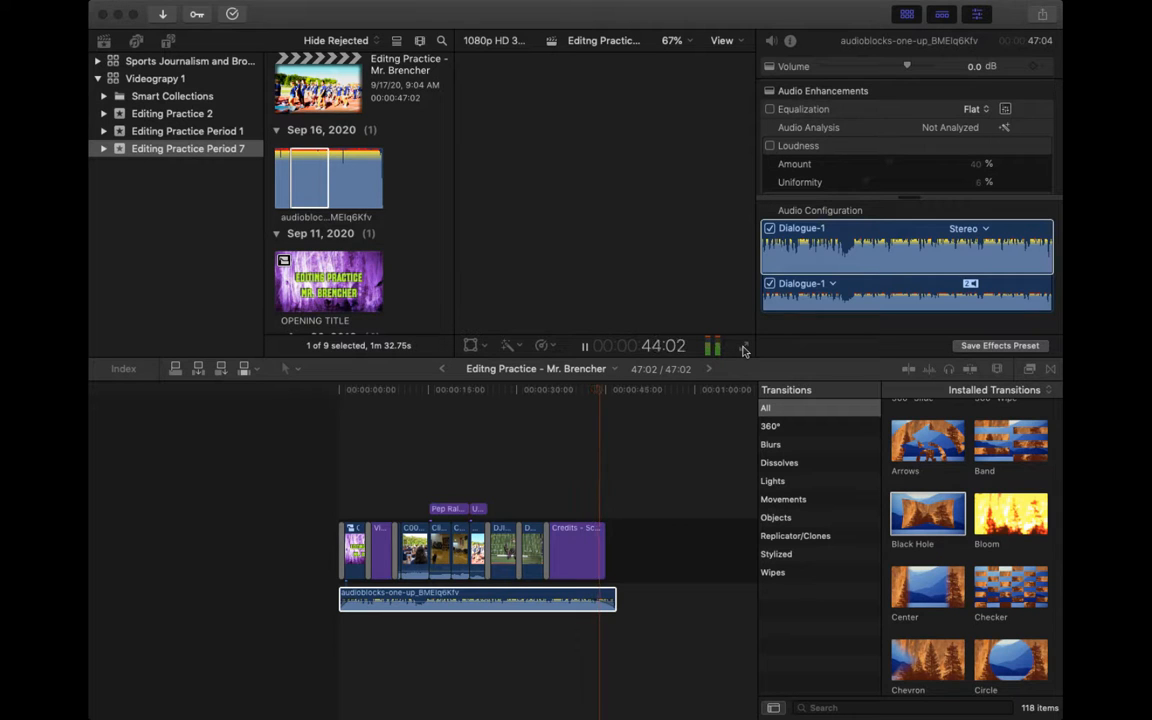
{"action": "key", "text": "Escape"}
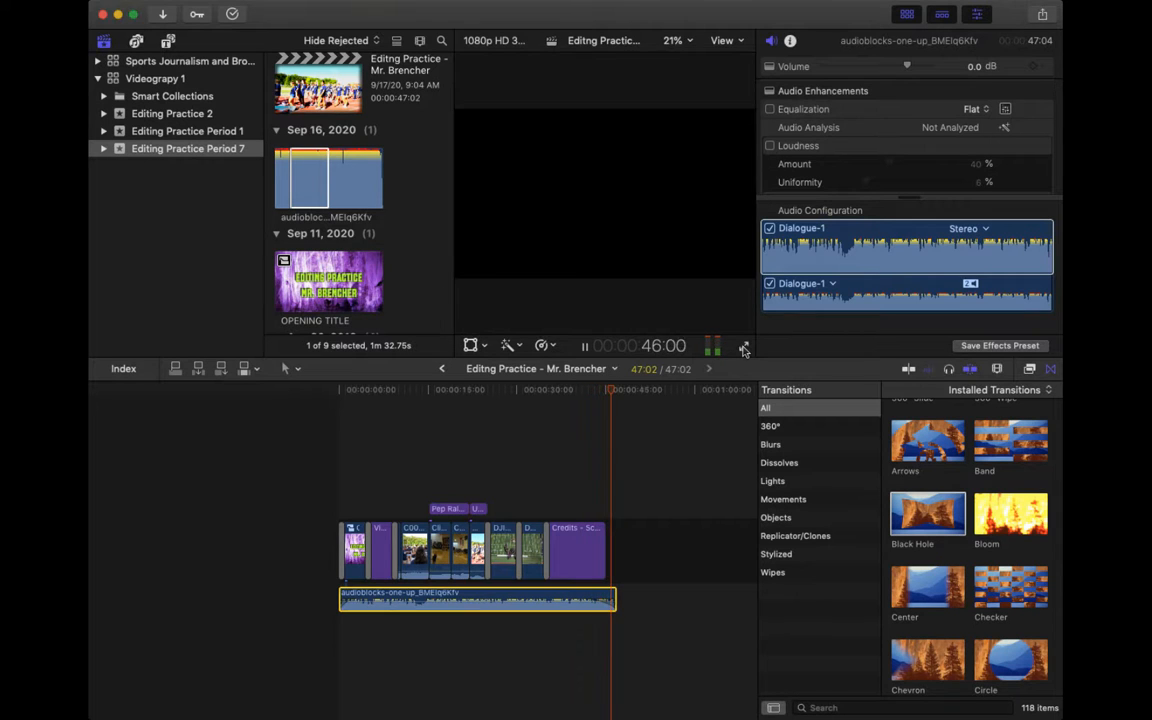